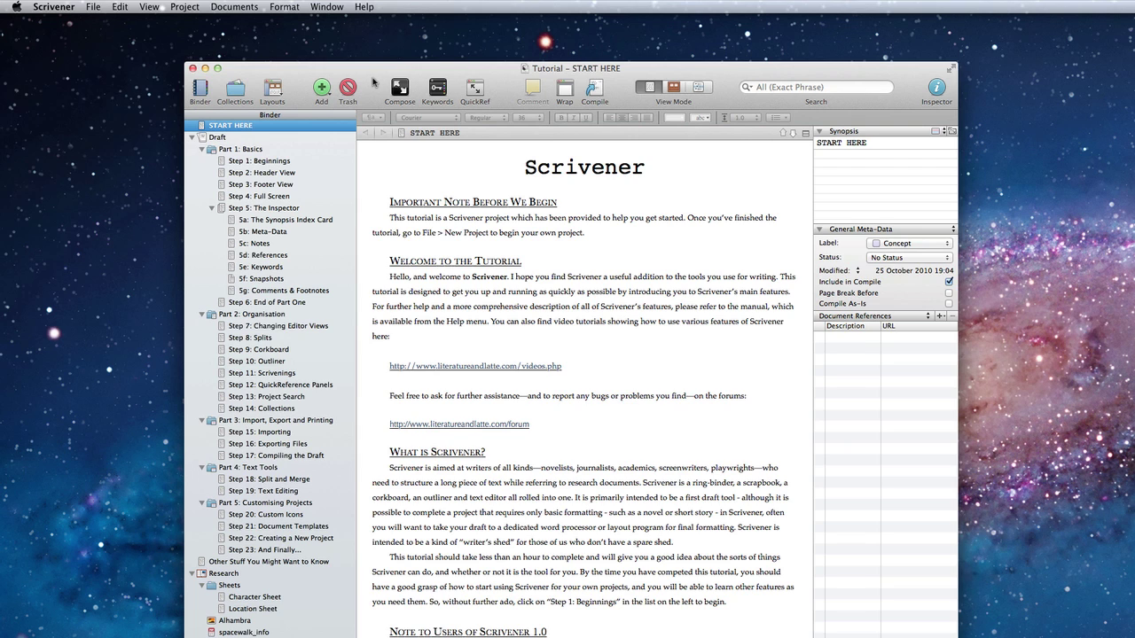
# View the START HERE document in composition mode and return to the project window.
pyautogui.click(150, 7)
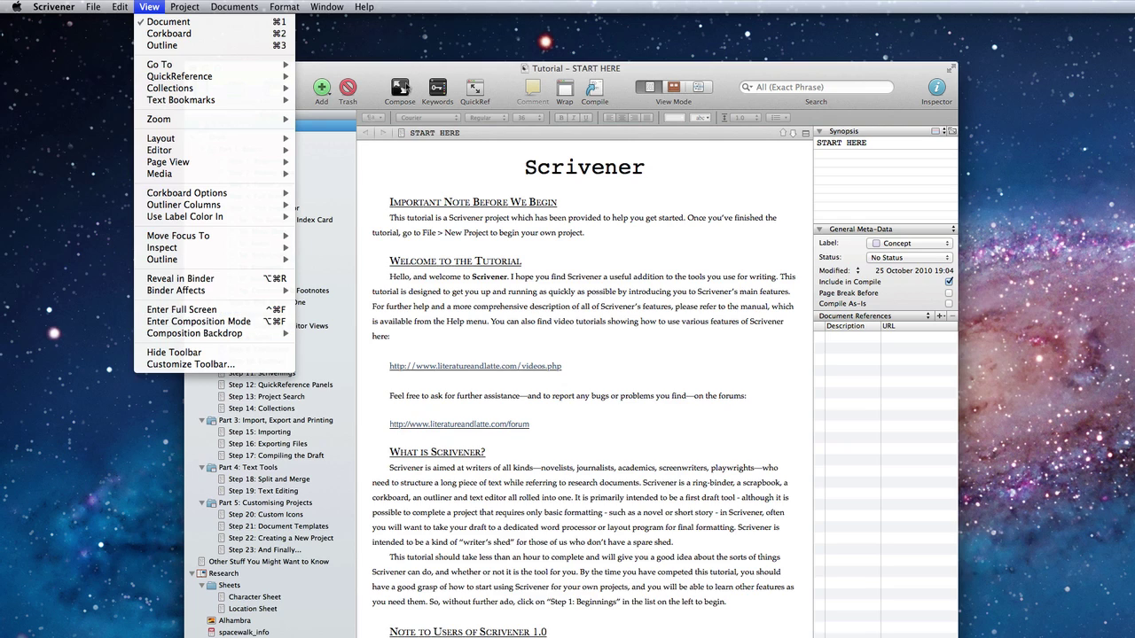
pyautogui.click(403, 89)
pyautogui.click(403, 86)
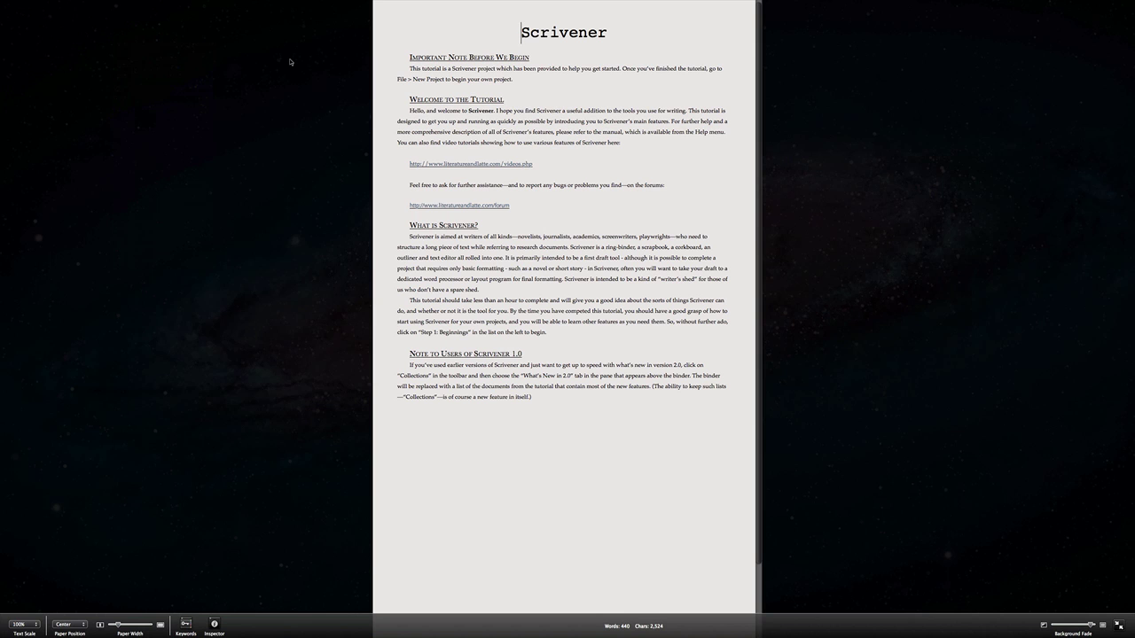
pyautogui.press('Escape')
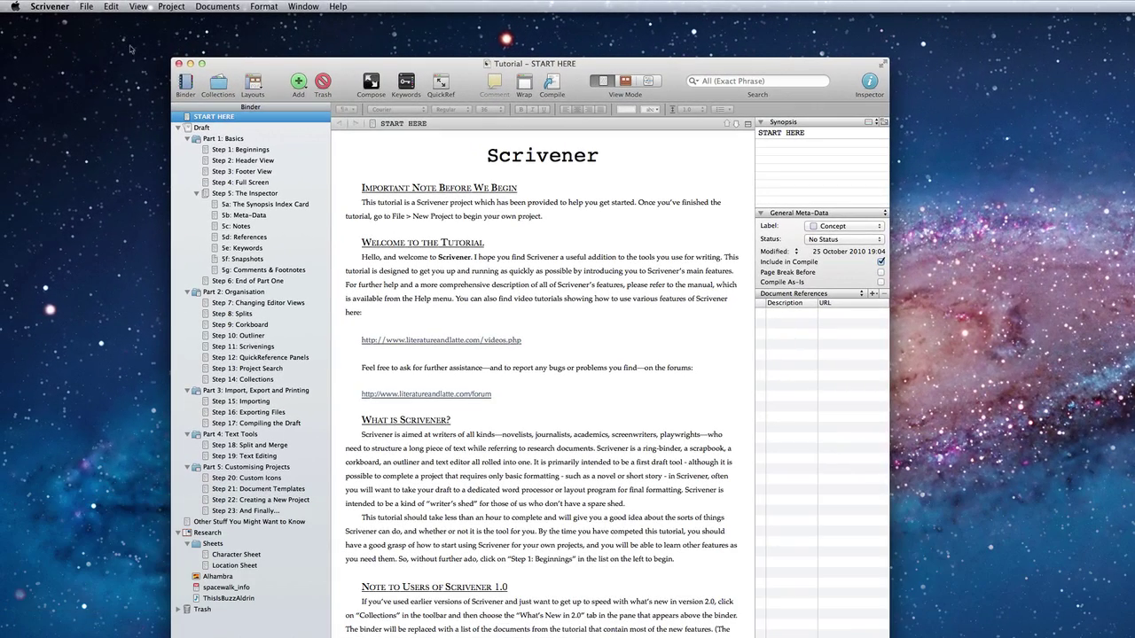
# Open the Compose settings in the program preferences.
pyautogui.click(62, 8)
pyautogui.click(97, 45)
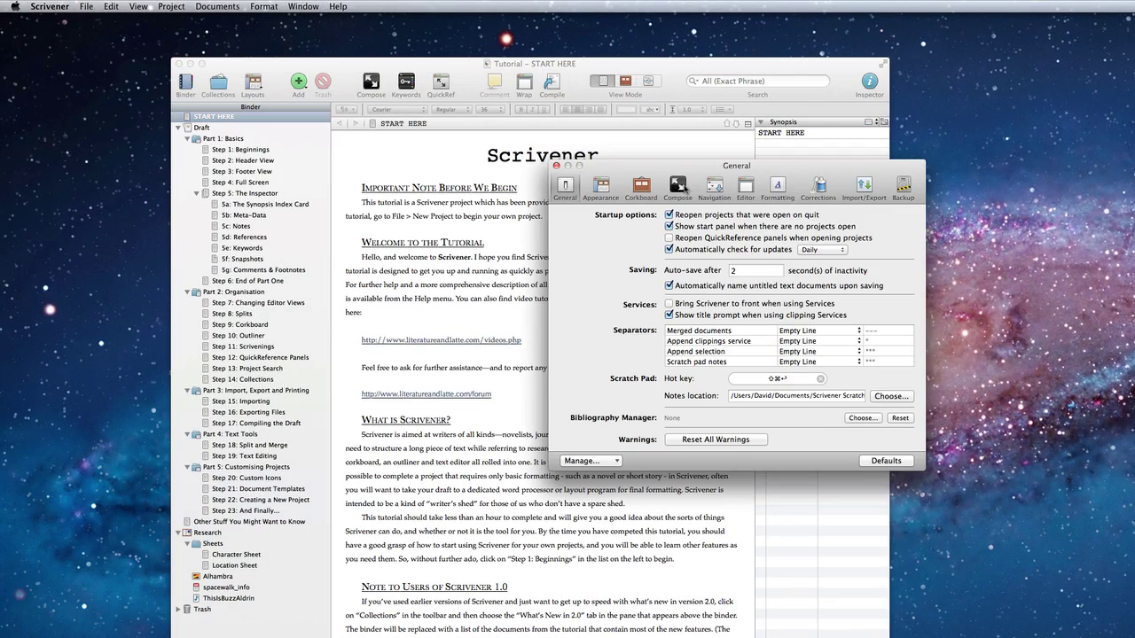
pyautogui.click(679, 186)
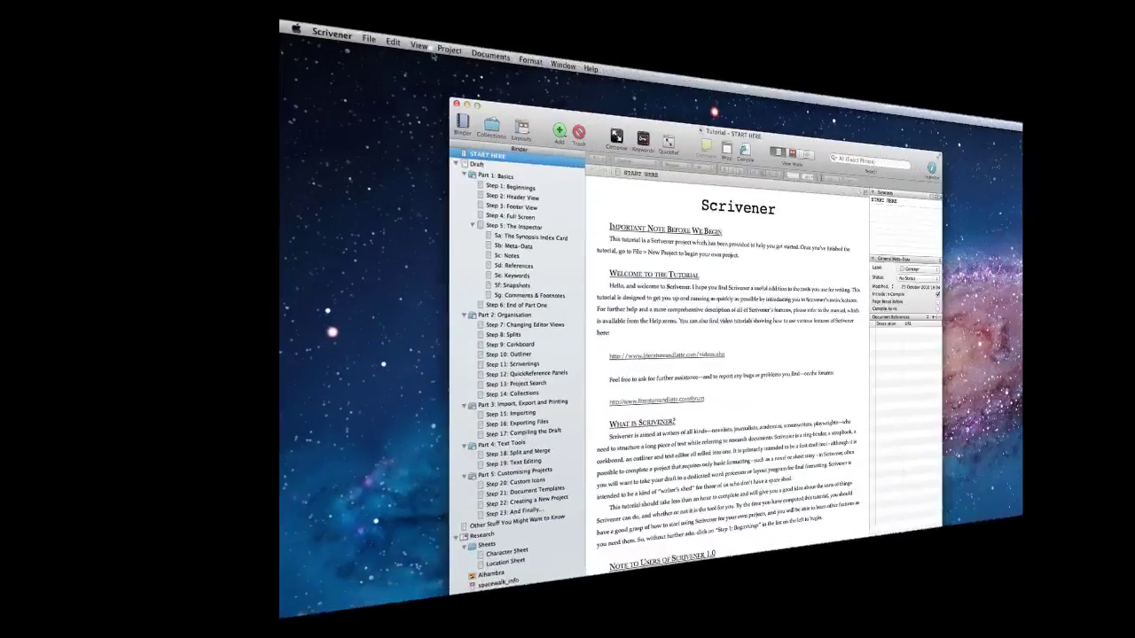
# Switch the Tutorial project window to full screen and open the Editor preferences.
pyautogui.click(148, 7)
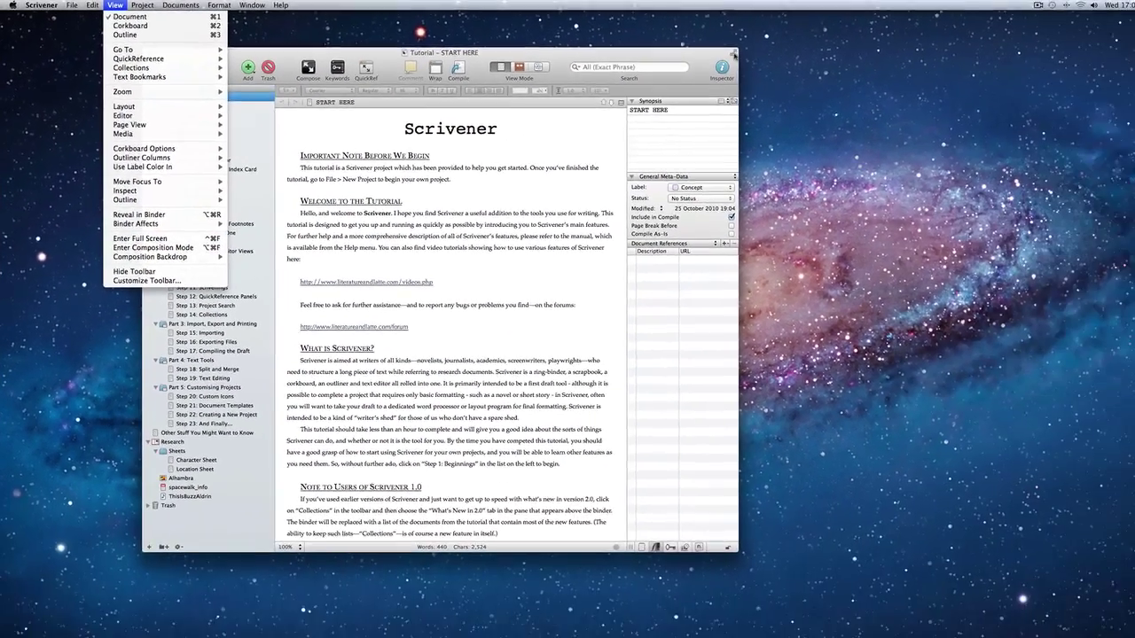
pyautogui.click(140, 239)
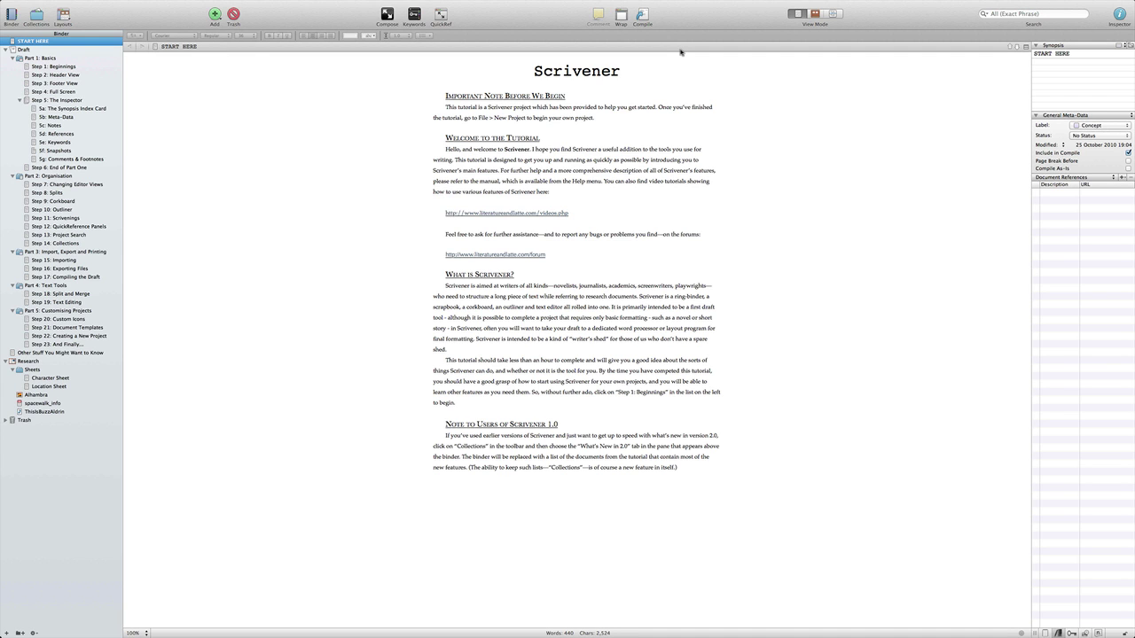
pyautogui.press('super+comma')
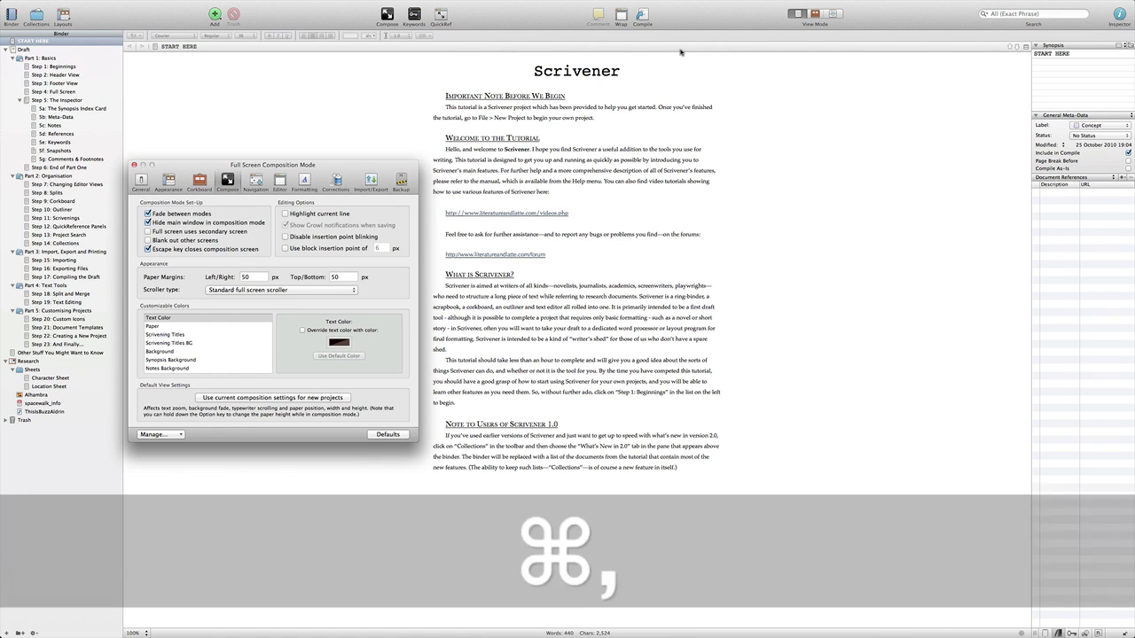
pyautogui.click(281, 182)
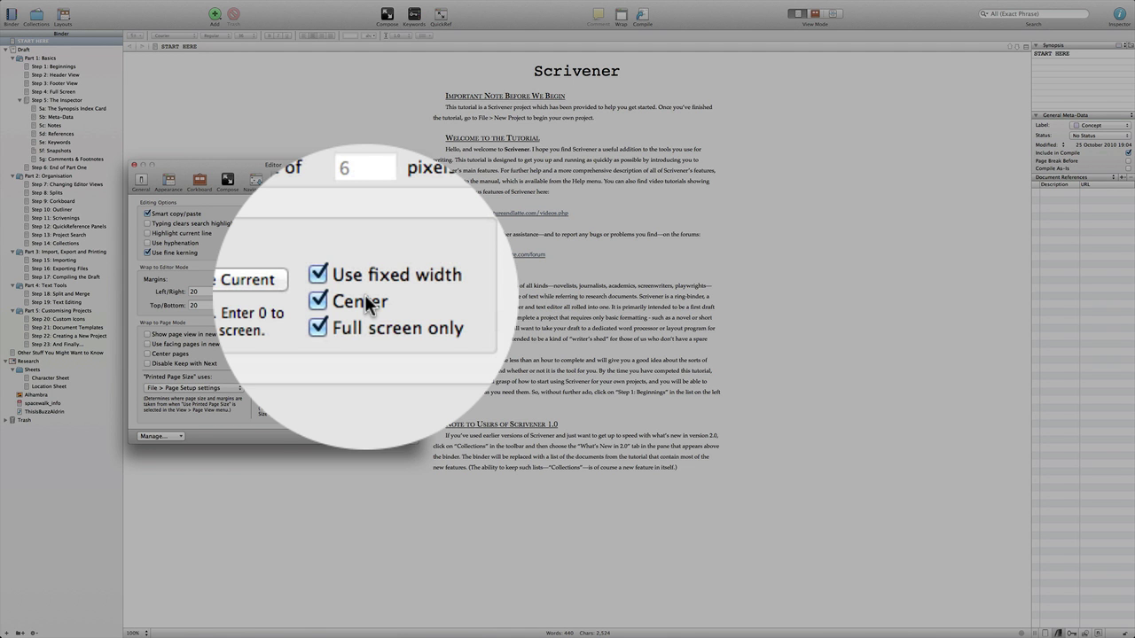
# Turn the fixed editor width off and back on, and set the default editor width to 500 px.
pyautogui.click(352, 288)
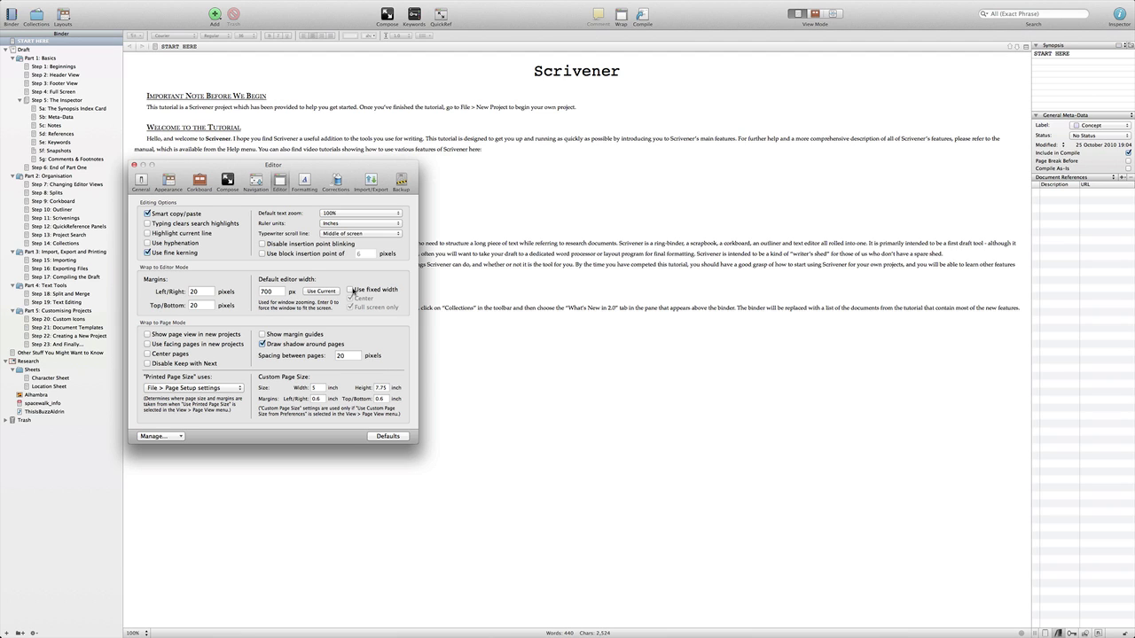
pyautogui.click(351, 289)
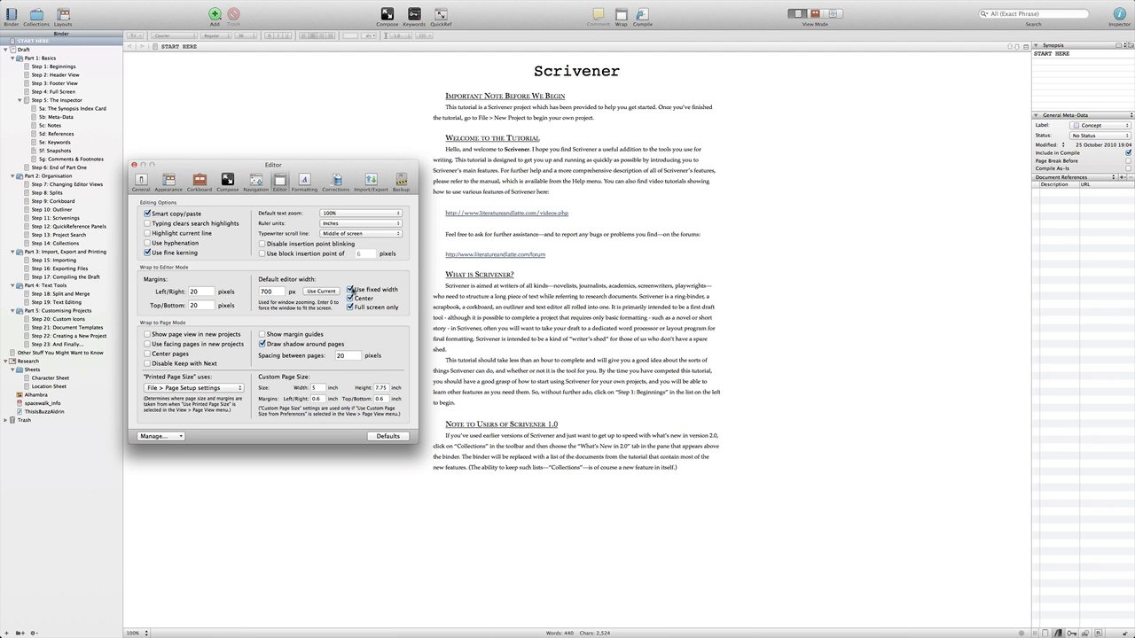
pyautogui.doubleClick(262, 292)
pyautogui.write('500')
pyautogui.press('Return')
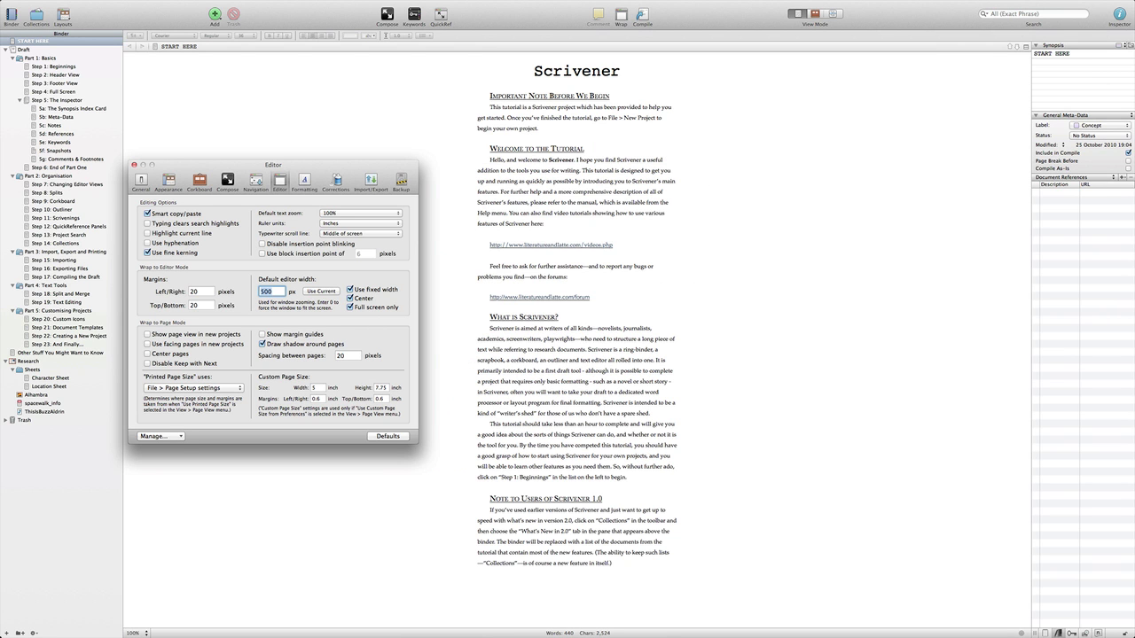
# Return the Tutorial project from full screen to a normal window.
pyautogui.moveTo(1124, 5)
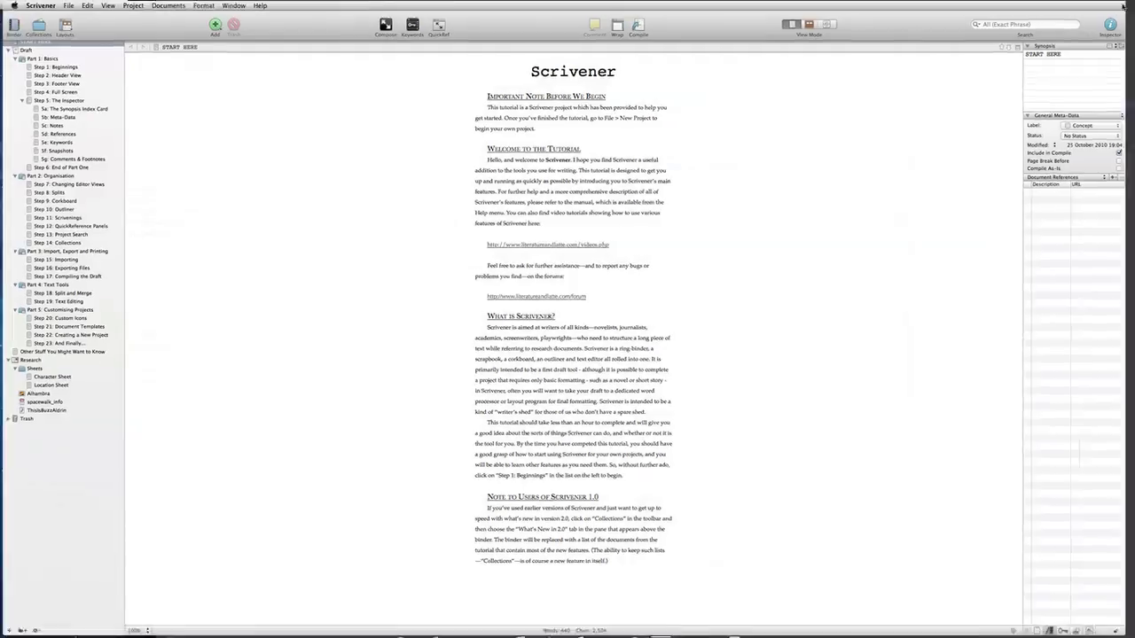
pyautogui.click(1101, 12)
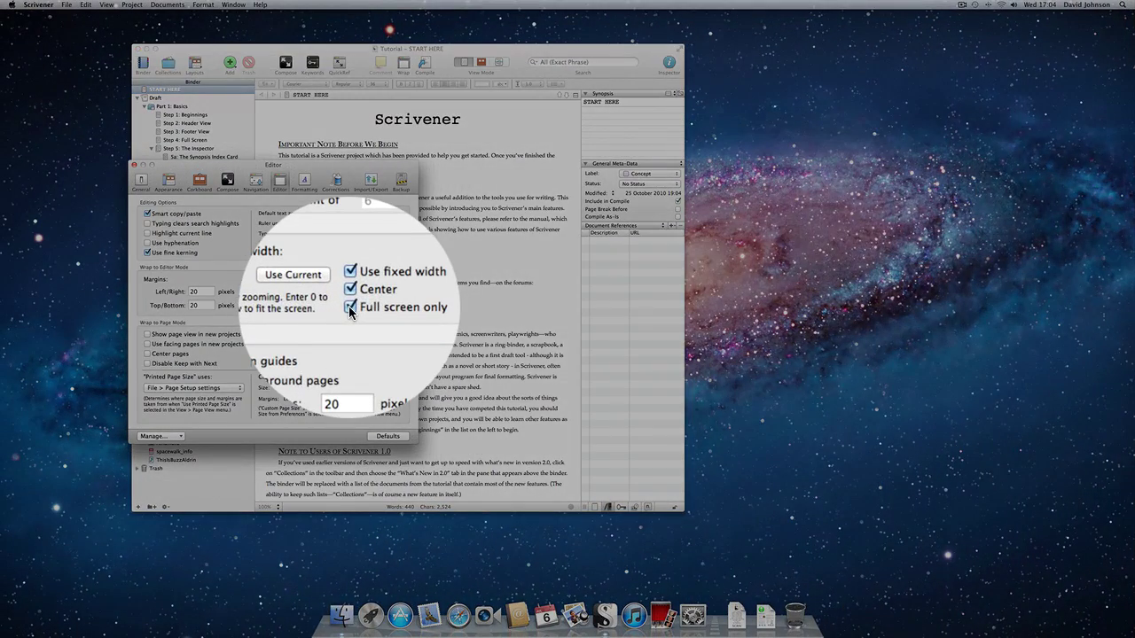
pyautogui.click(350, 307)
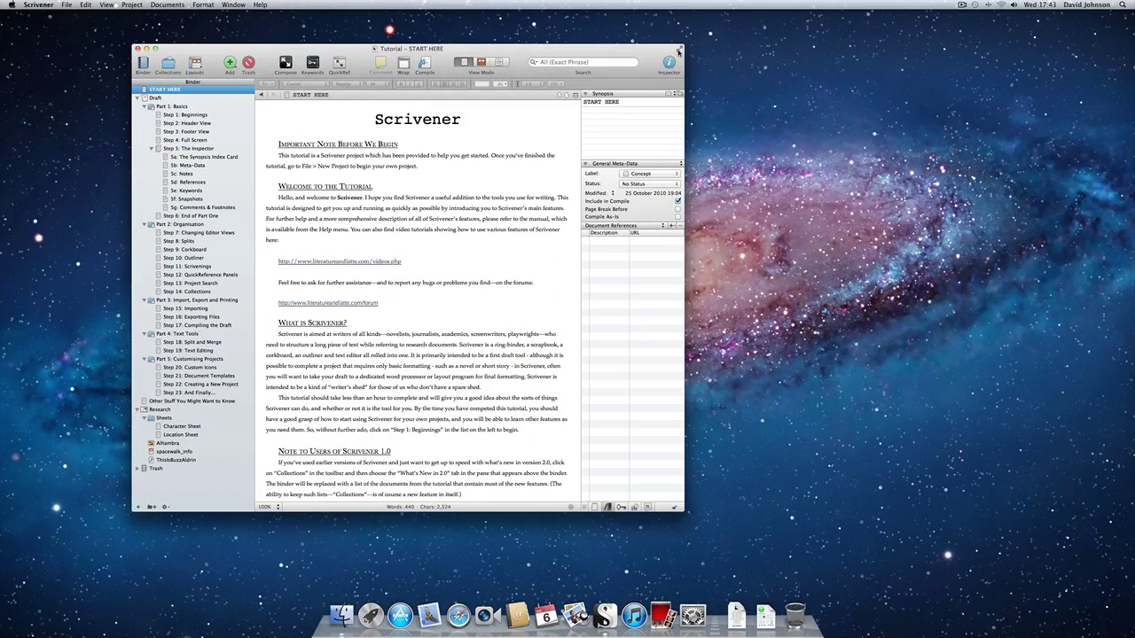
# Switch the project to full screen and open the Step 1: Beginnings document in a QuickReference panel.
pyautogui.click(678, 50)
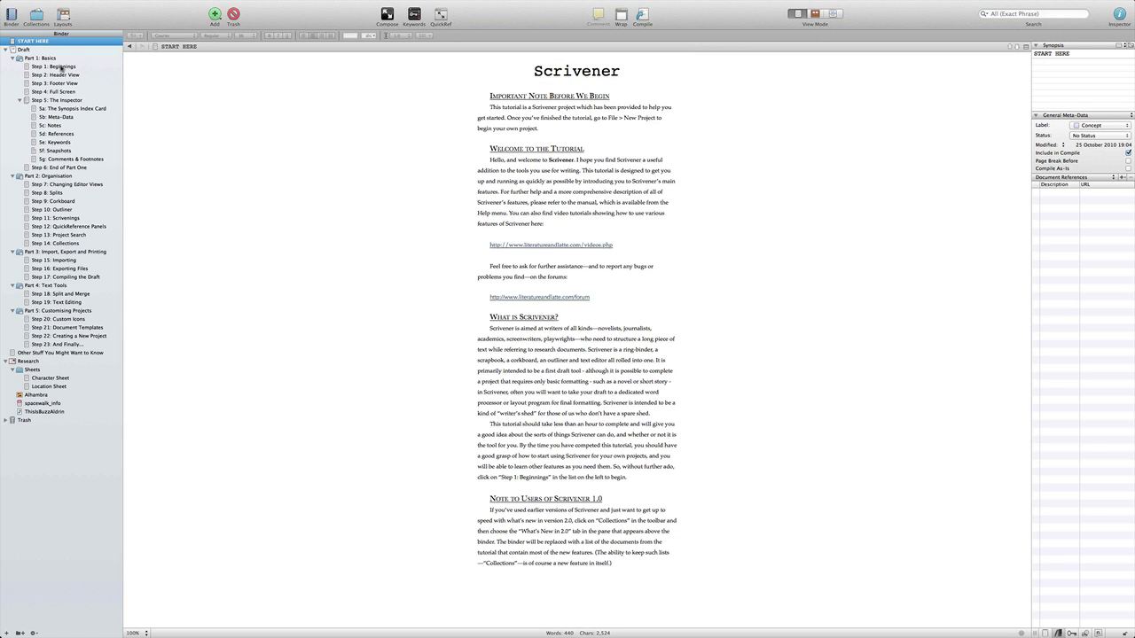
pyautogui.click(62, 67)
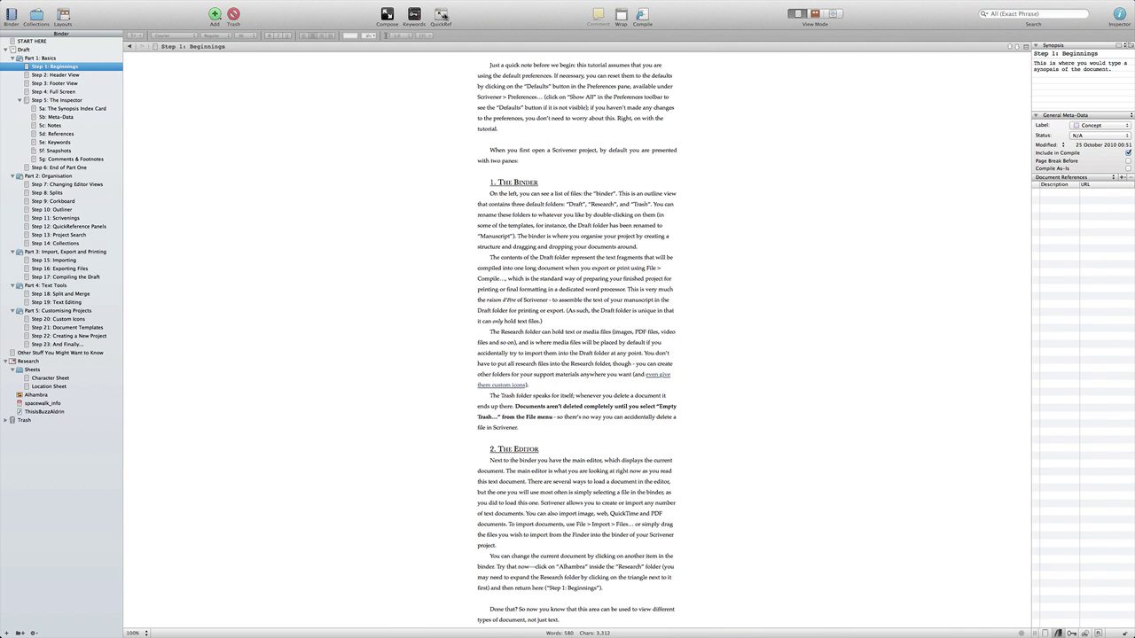
pyautogui.click(441, 15)
pyautogui.click(447, 91)
# Make the QuickReference panels float above the full-screen project window.
pyautogui.moveTo(278, 2)
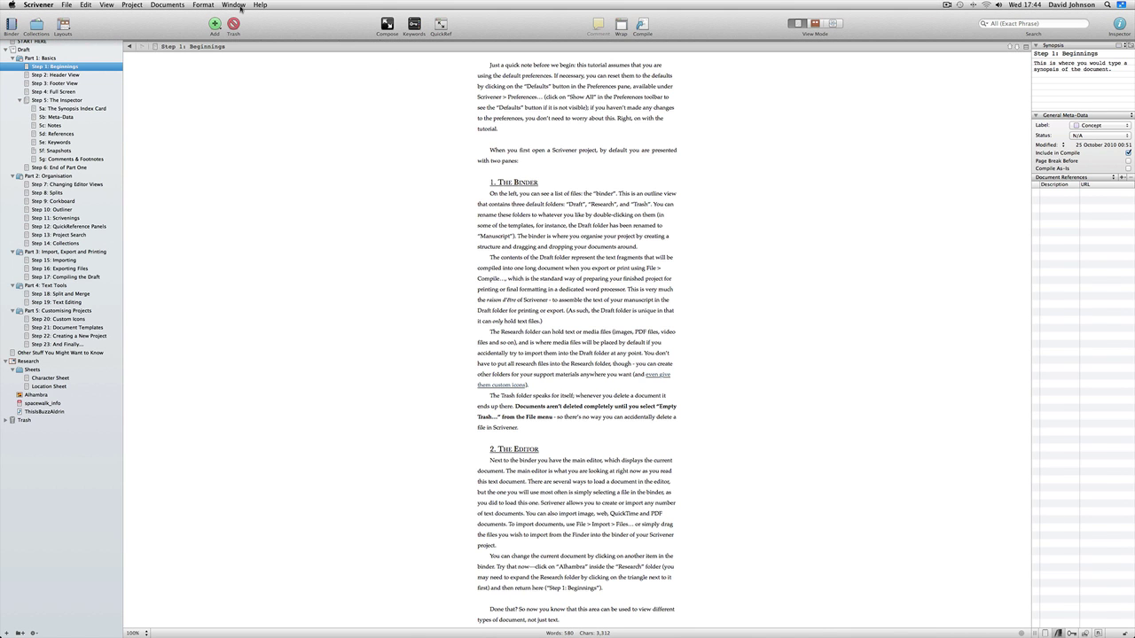
pyautogui.click(233, 5)
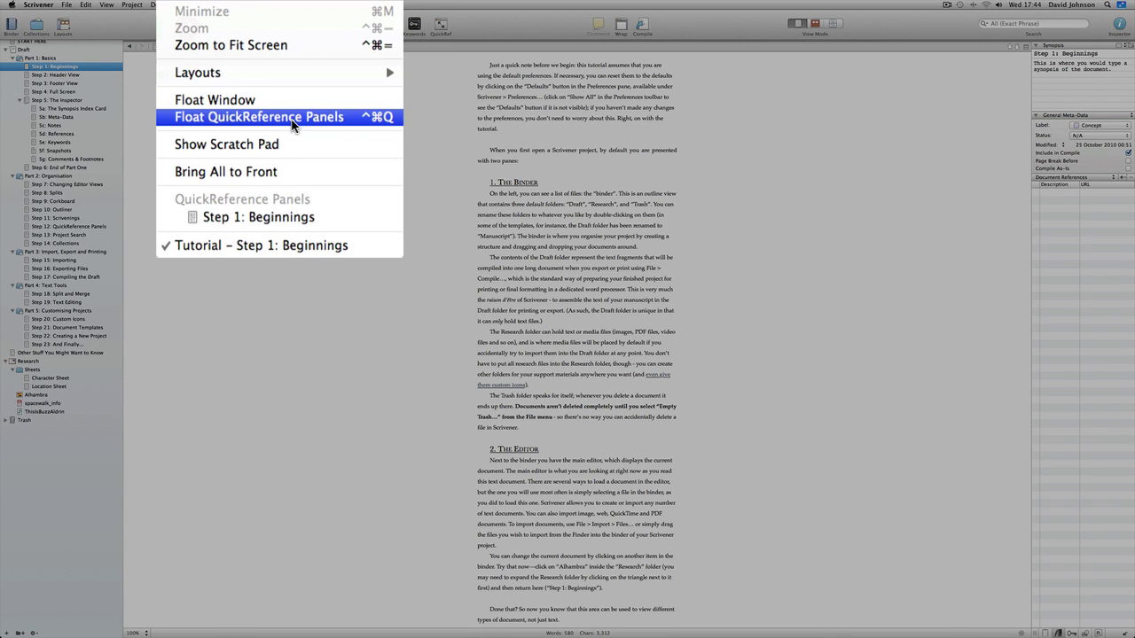
pyautogui.click(291, 122)
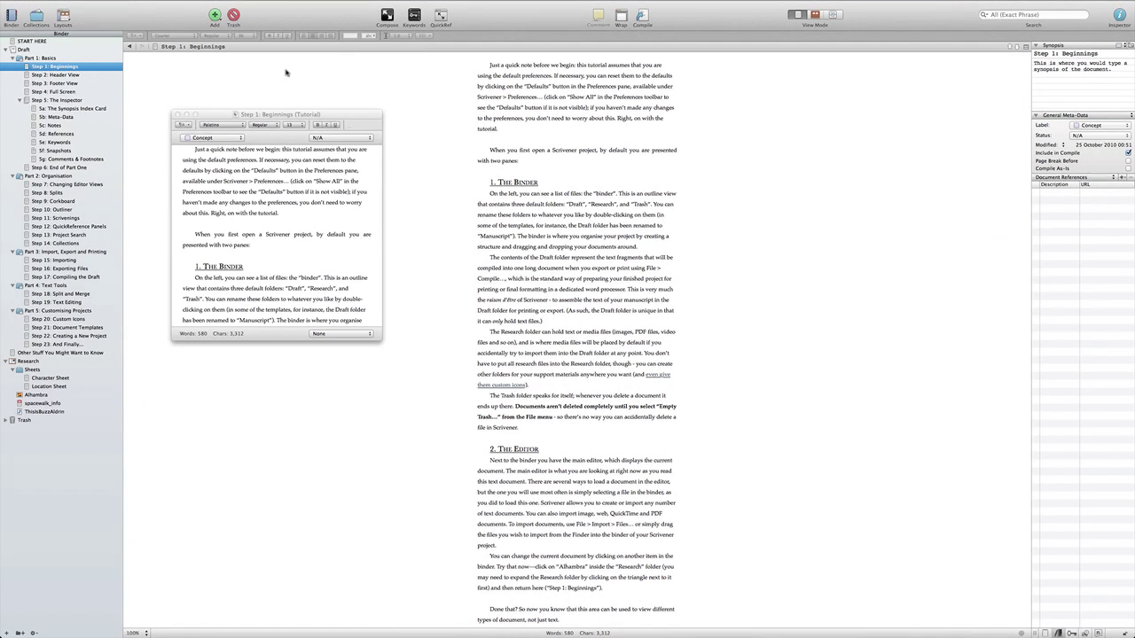
# Open Step 2: Header View in its own QuickReference panel and move the panel off the editor text.
pyautogui.click(75, 75)
pyautogui.click(440, 15)
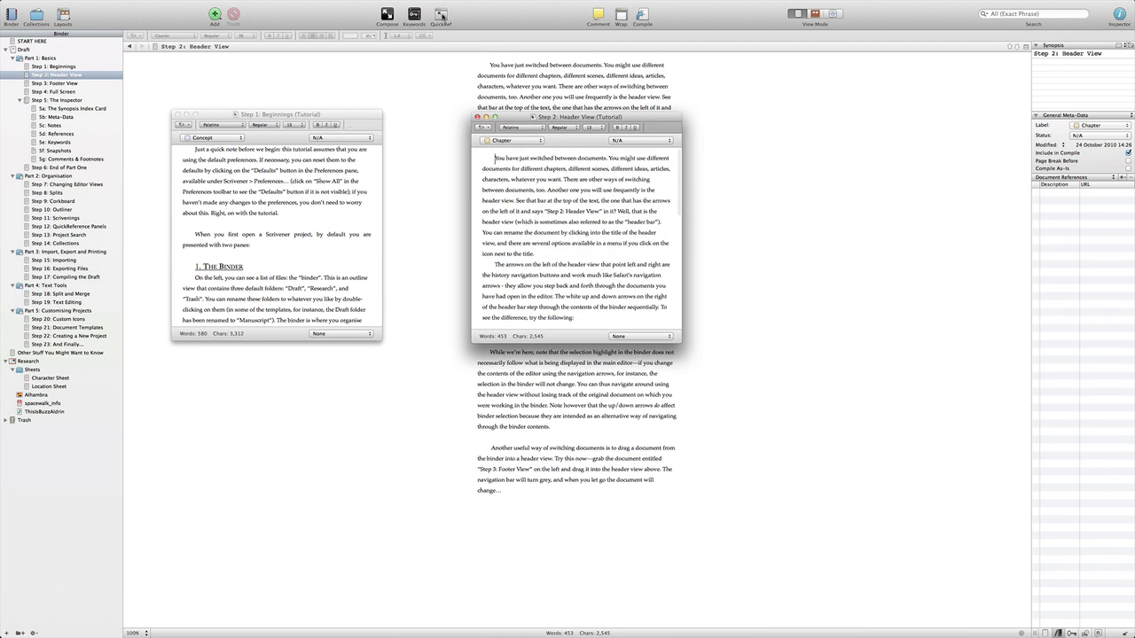
pyautogui.moveTo(512, 111); pyautogui.dragTo(773, 143)
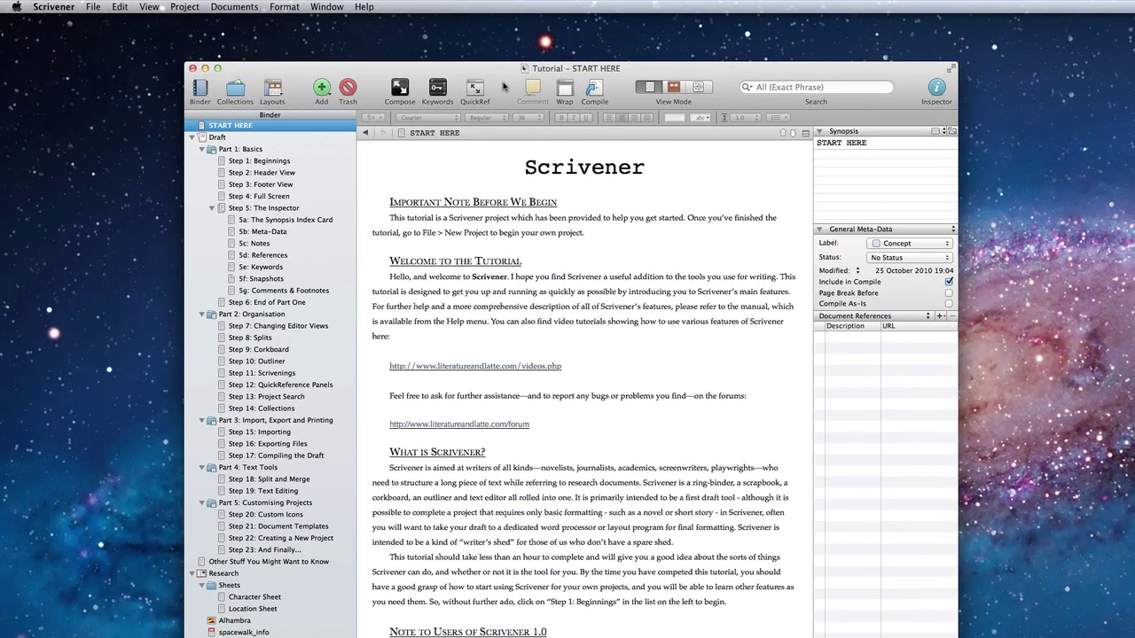
# Turn on Always auto-hide toolbar in full screen mode in the Appearance preferences and close the preferences.
pyautogui.click(55, 9)
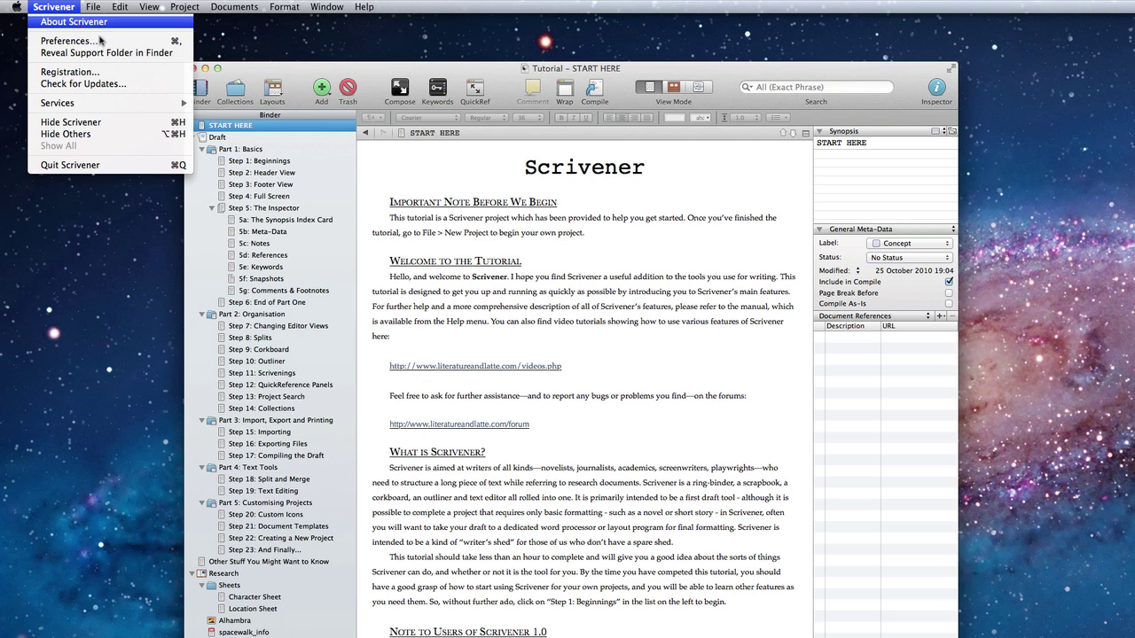
pyautogui.click(69, 40)
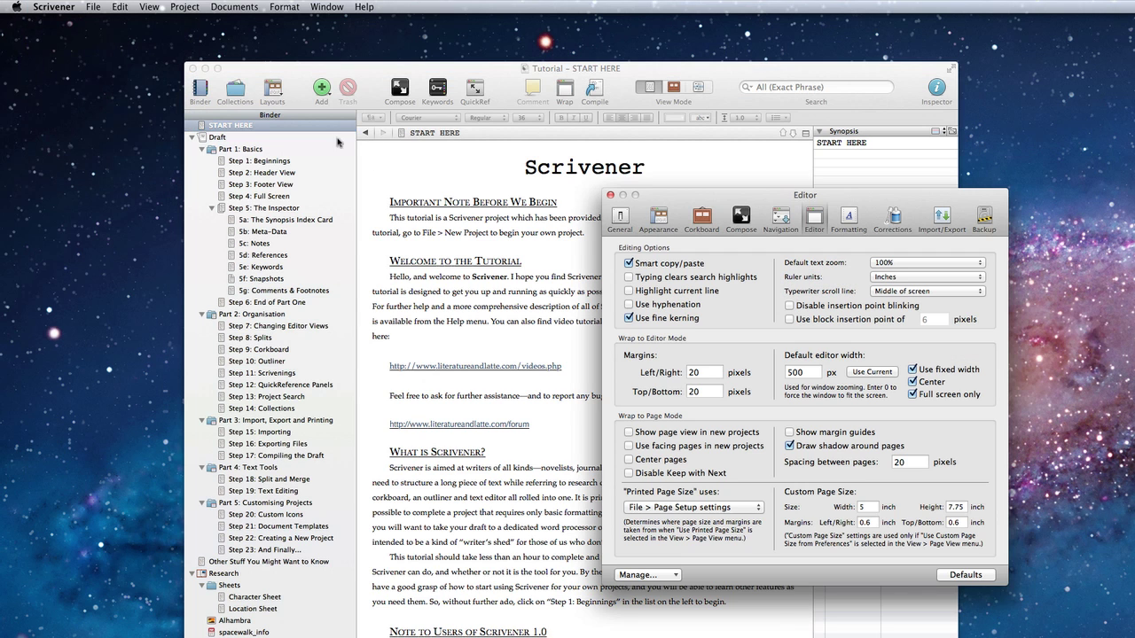
pyautogui.click(660, 217)
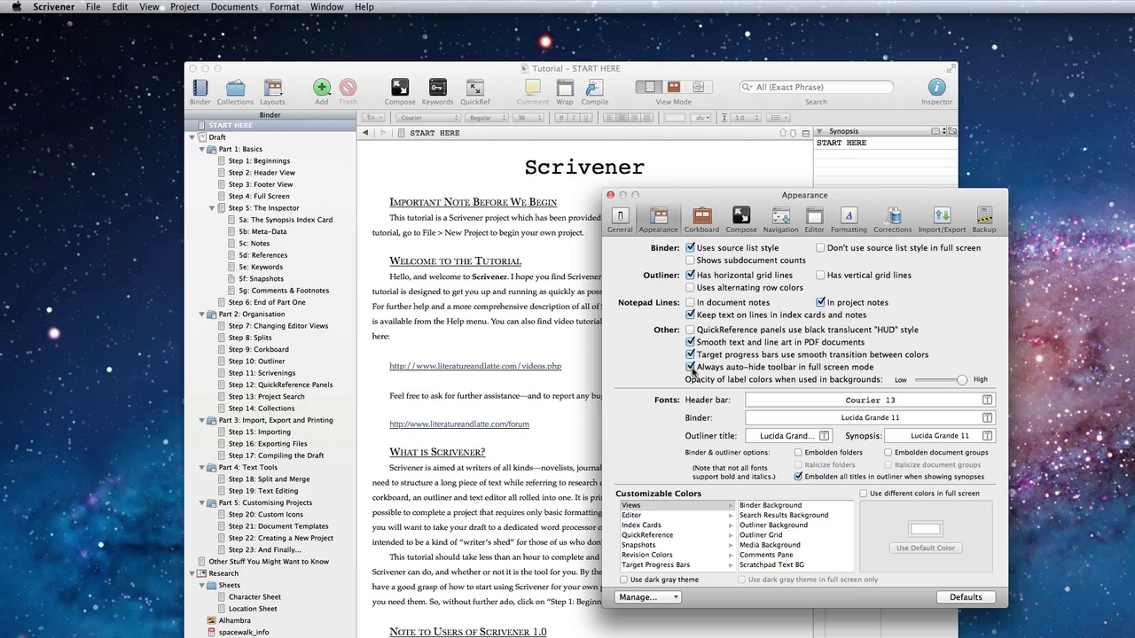
pyautogui.click(609, 194)
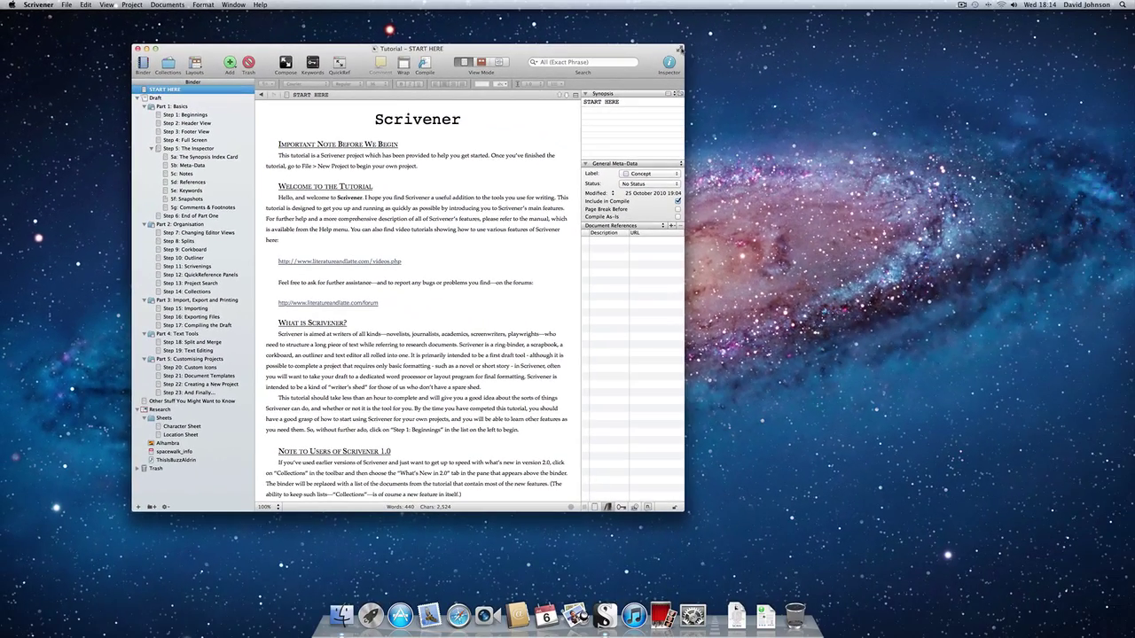
# Switch the project window to full screen and reveal the auto-hidden toolbar.
pyautogui.click(679, 49)
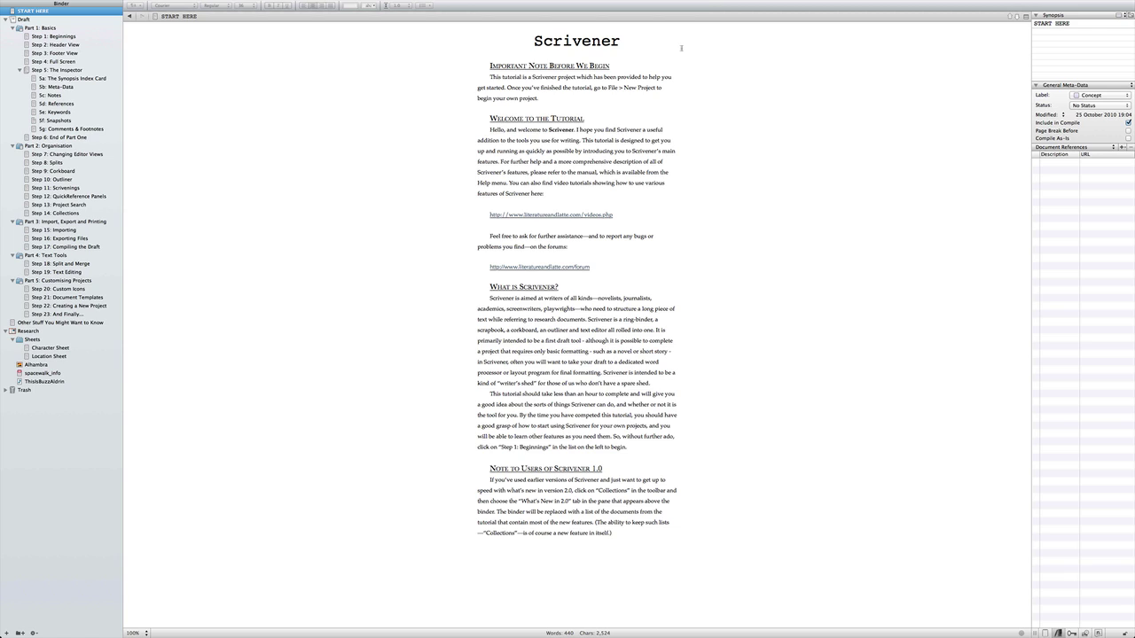
pyautogui.moveTo(711, 3)
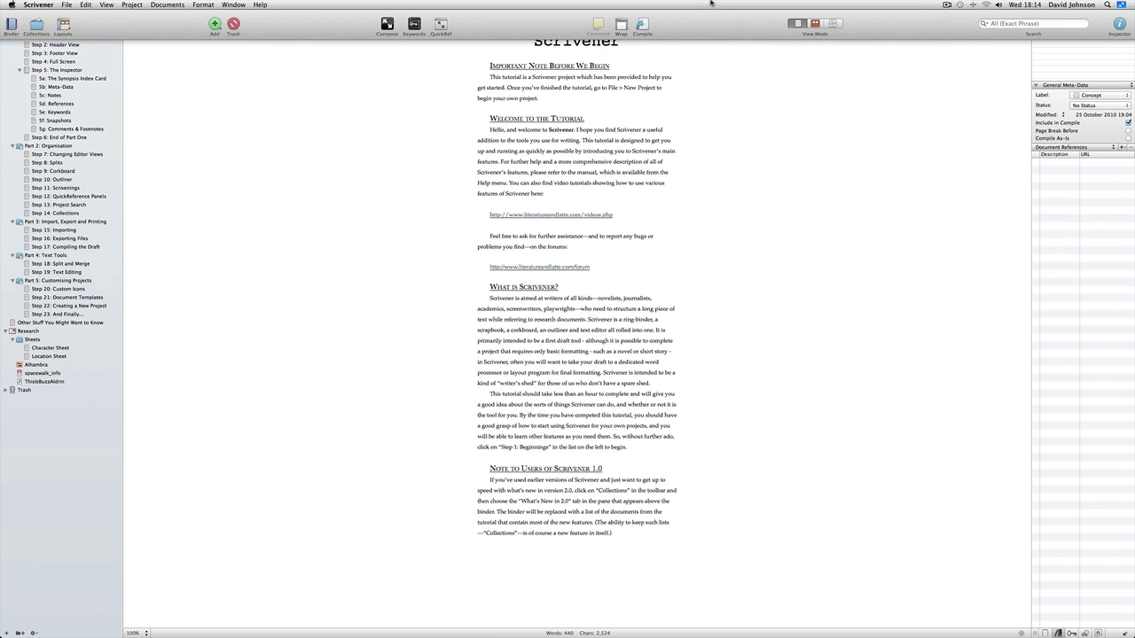
# Enable Use different colors in full screen in the Appearance preferences.
pyautogui.press('super+comma')
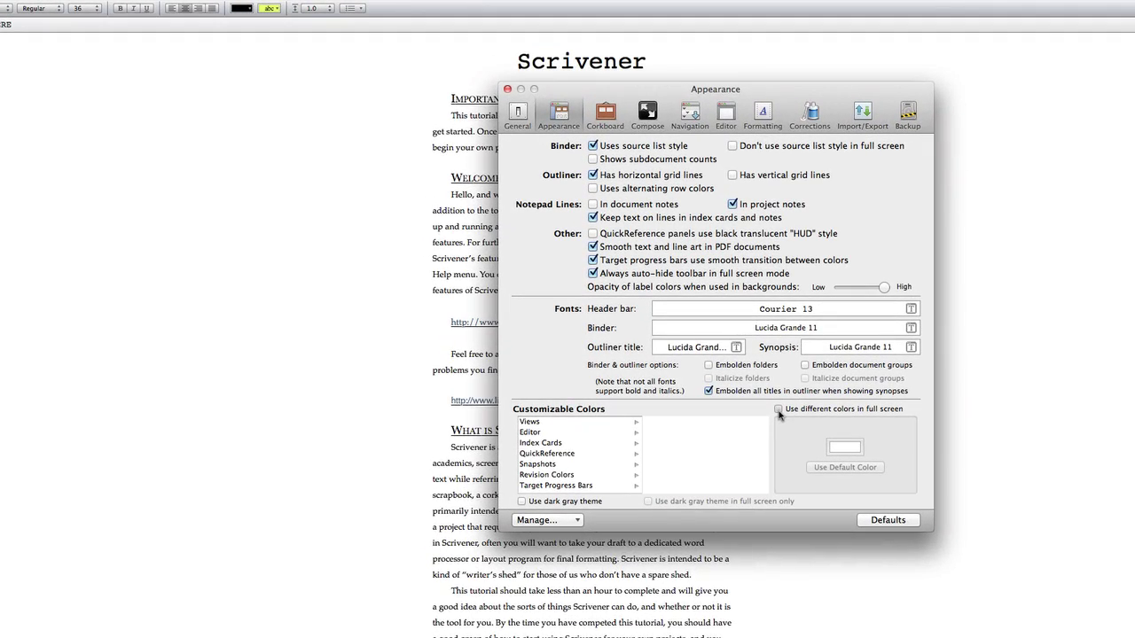
pyautogui.click(778, 409)
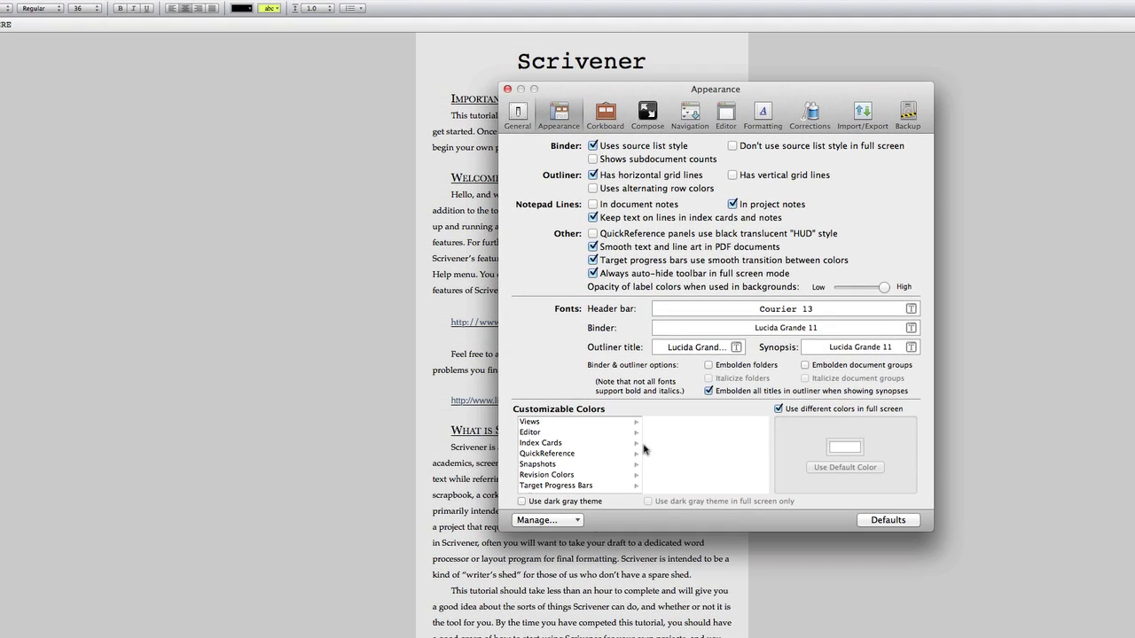
# Browse the customizable Full Screen colors from Binder Background through to Snapshot Background.
pyautogui.scroll(-1, 620, 472)
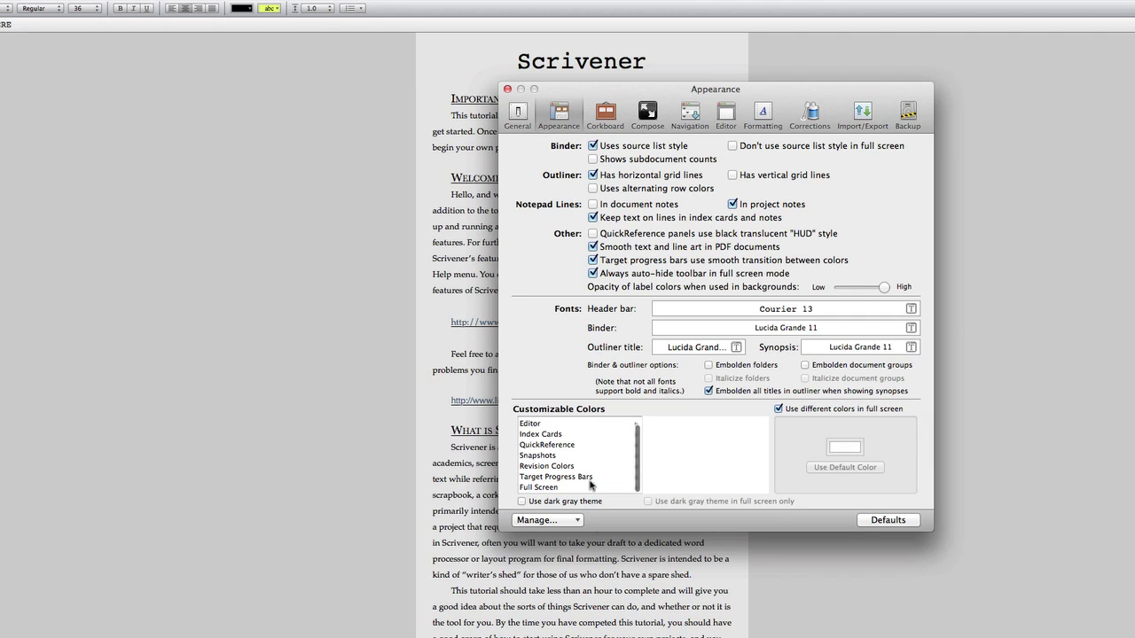
pyautogui.click(568, 487)
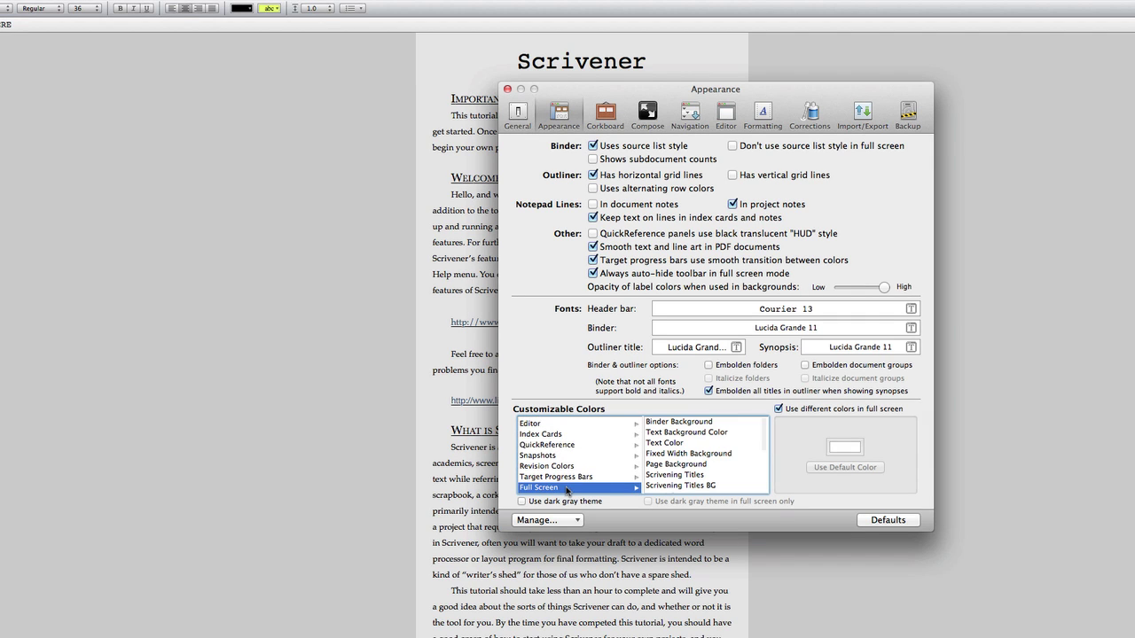
pyautogui.click(723, 422)
pyautogui.press('Down')
pyautogui.press('Down')
pyautogui.press('Down')
pyautogui.press('Down')
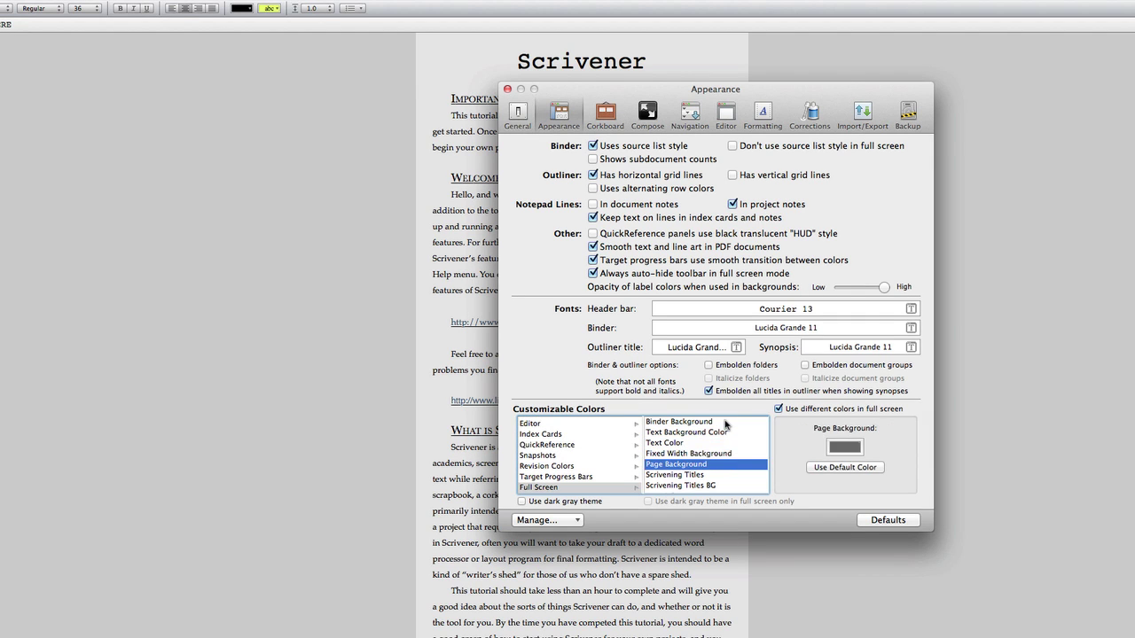
pyautogui.press('Down')
pyautogui.press('Down')
pyautogui.press('Down')
pyautogui.press('Down')
pyautogui.press('Down')
pyautogui.press('Down')
pyautogui.press('Down')
pyautogui.press('Down')
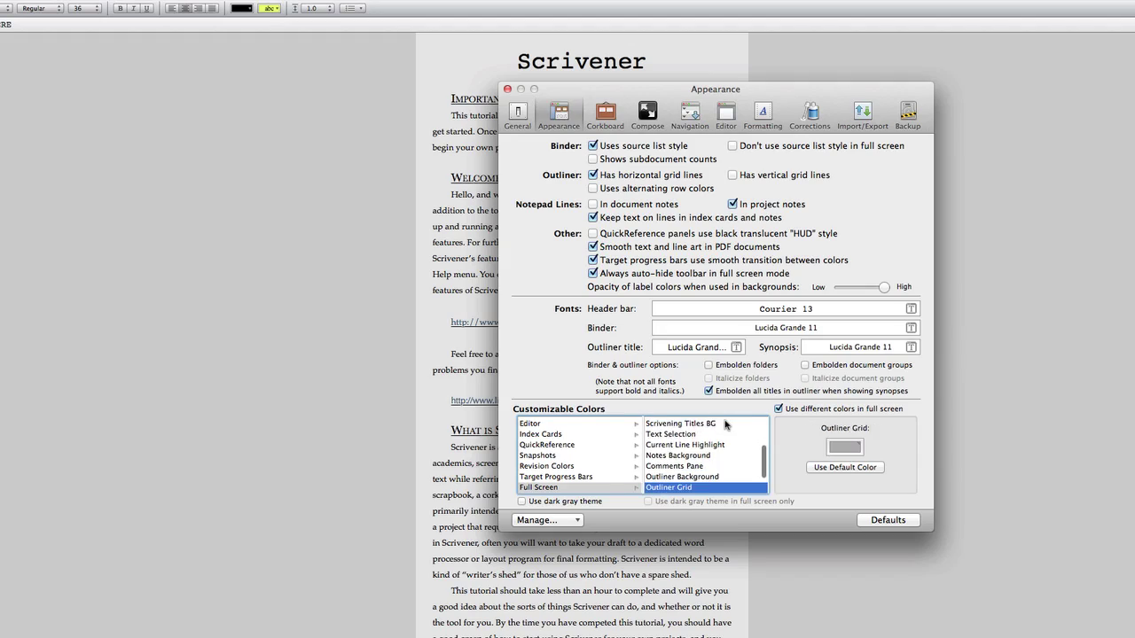
pyautogui.press('Down')
pyautogui.press('Down')
pyautogui.press('Down')
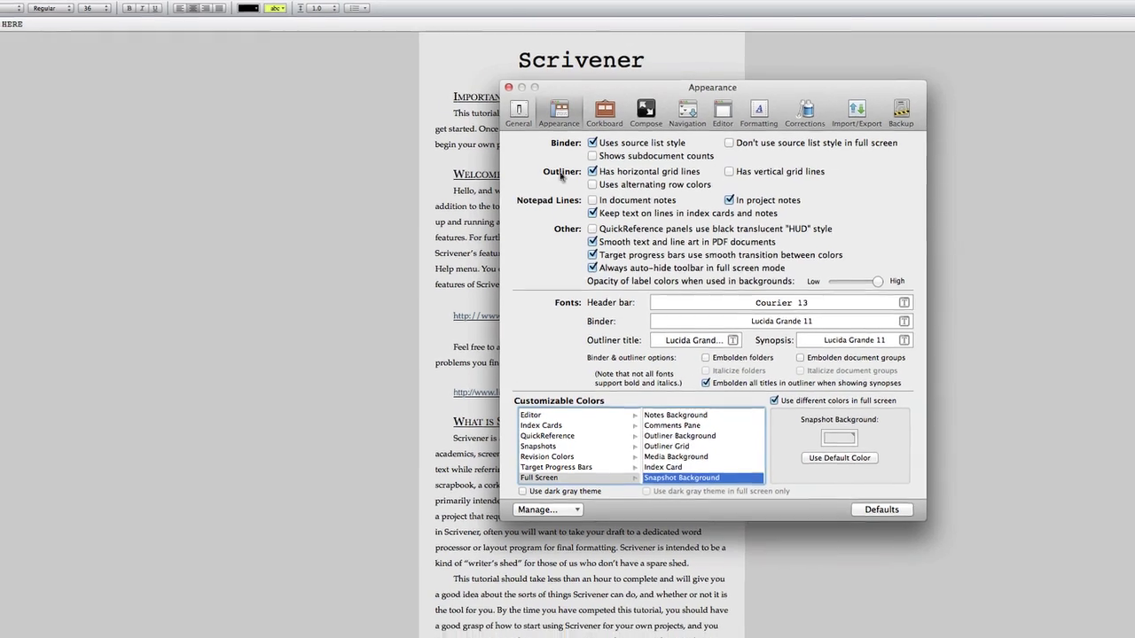
# Close the preferences and toggle the project window out of and back into full screen to compare the editor colors.
pyautogui.press('super+w')
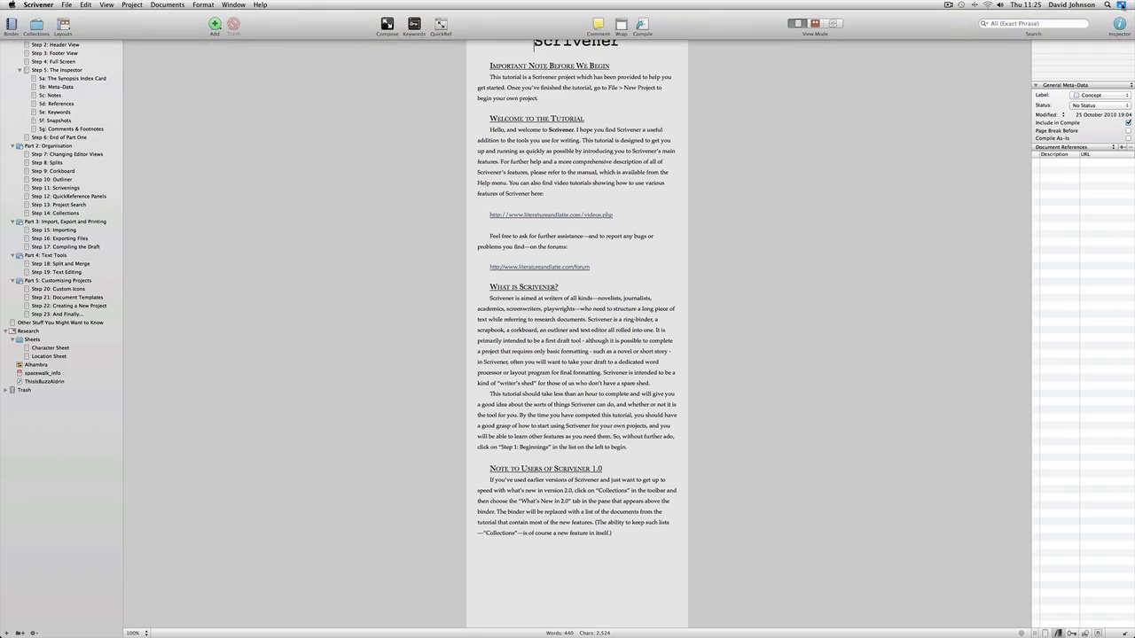
pyautogui.click(1119, 5)
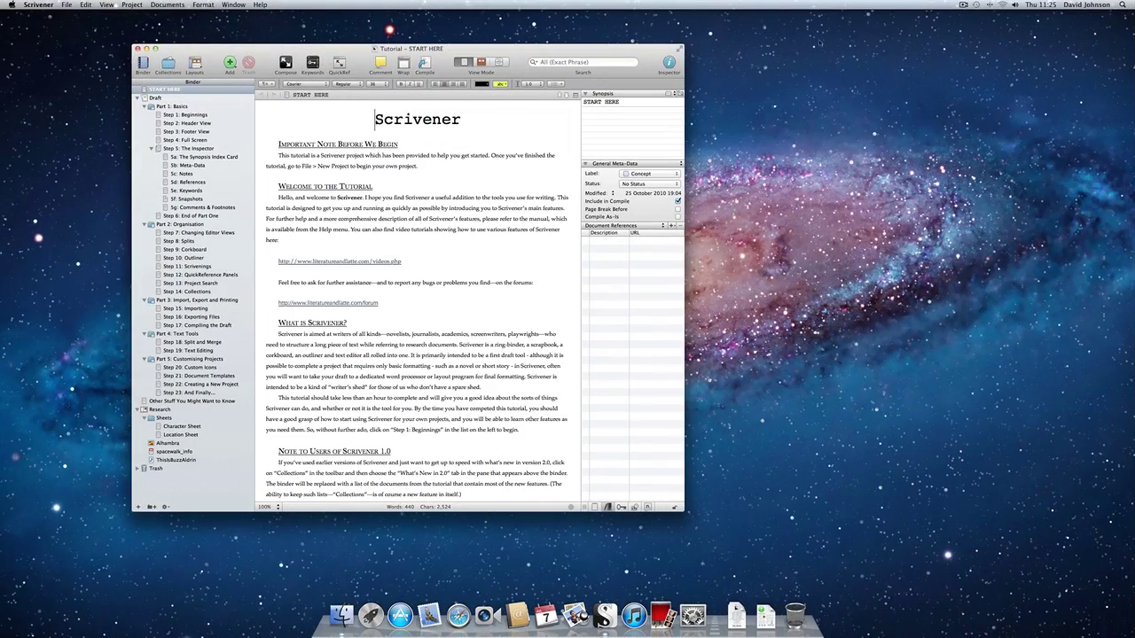
pyautogui.click(679, 49)
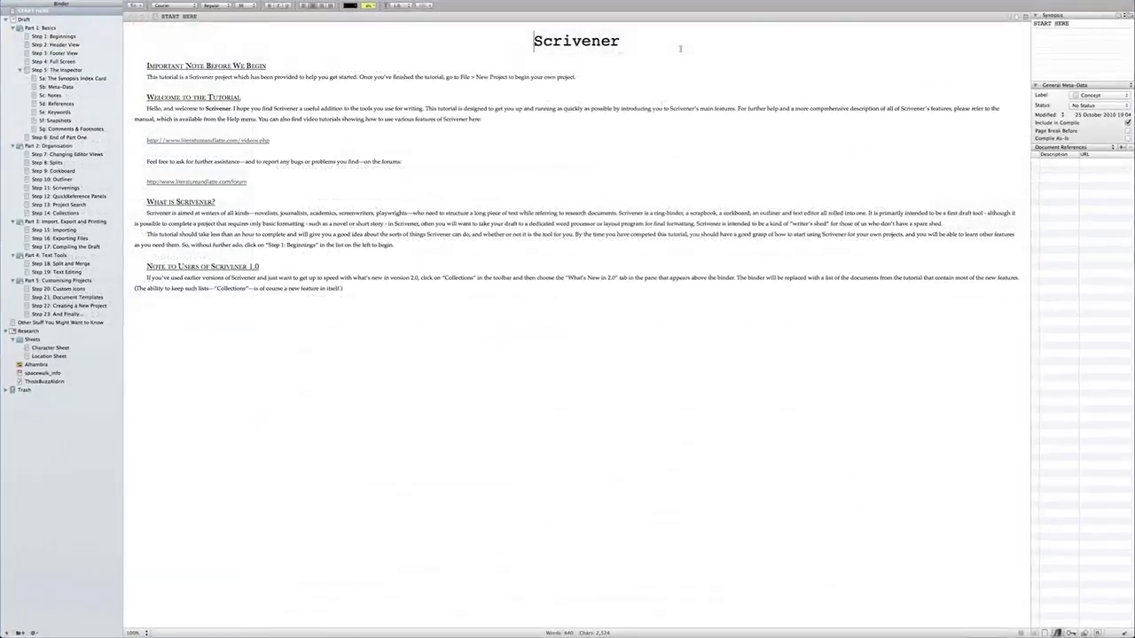
pyautogui.press('super+ctrl+f')
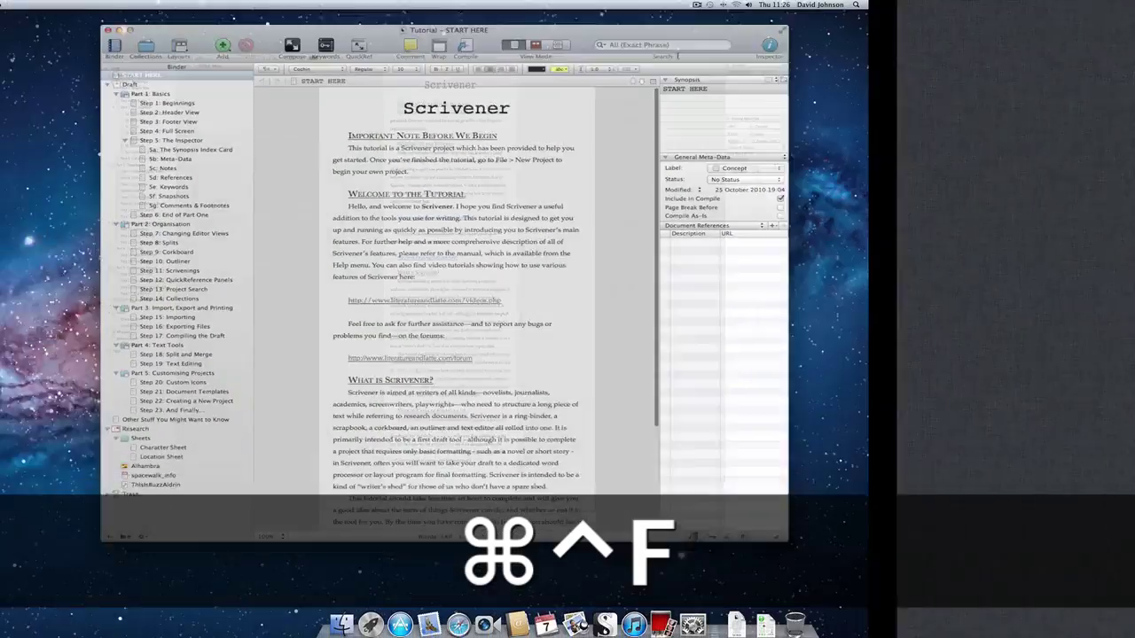
# Enable the dark gray theme for full screen only in the Appearance preferences, then view the project window in full screen.
pyautogui.press('super+comma')
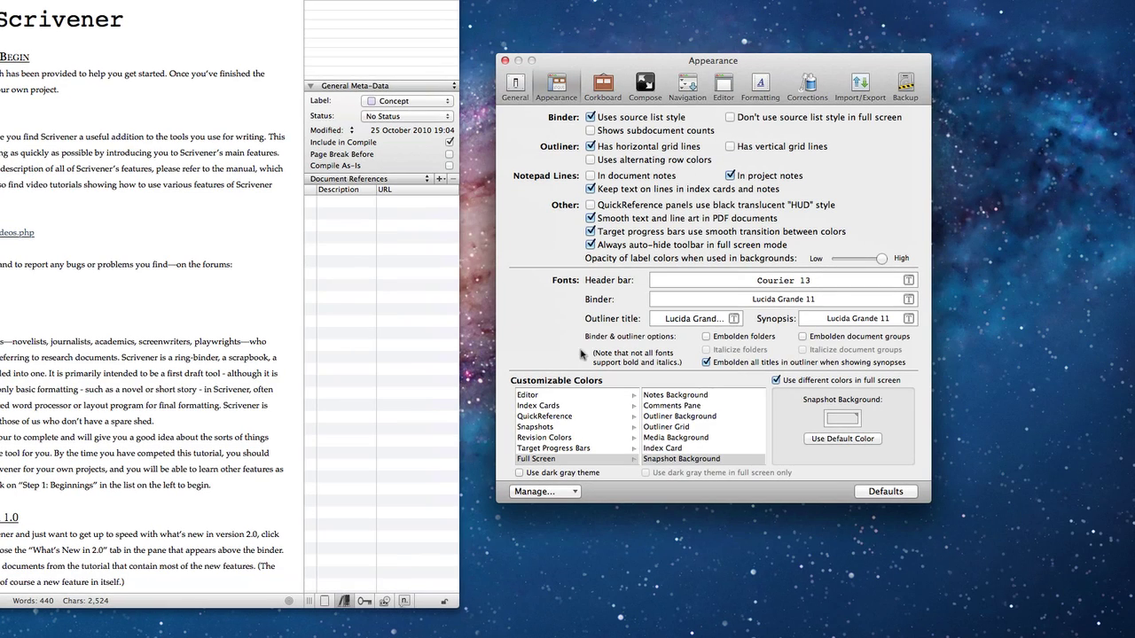
pyautogui.click(520, 473)
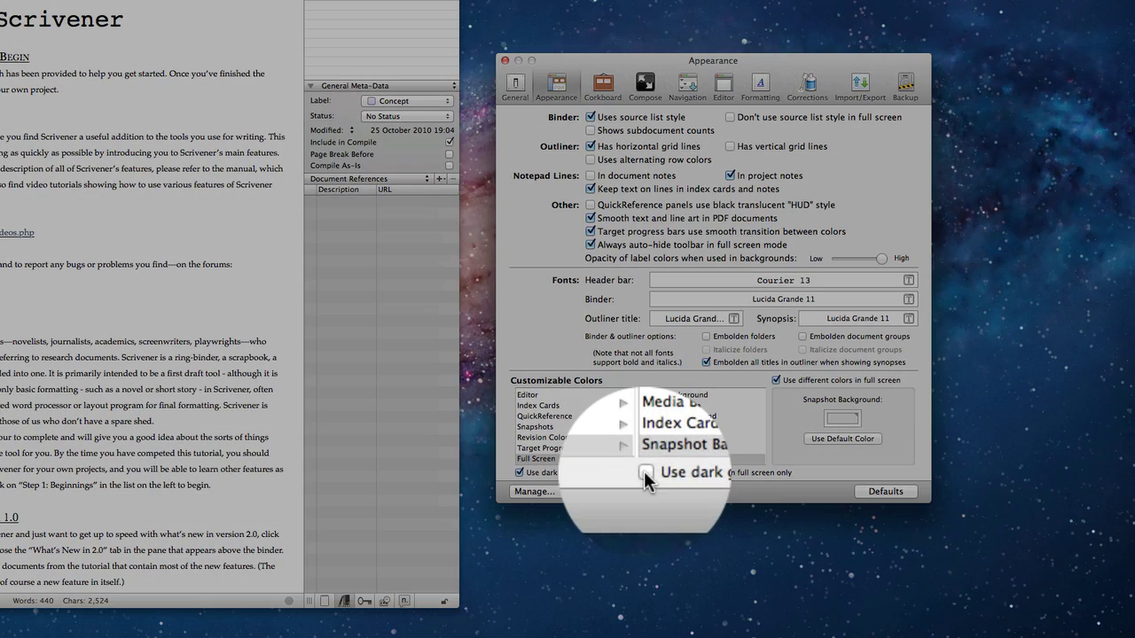
pyautogui.click(645, 473)
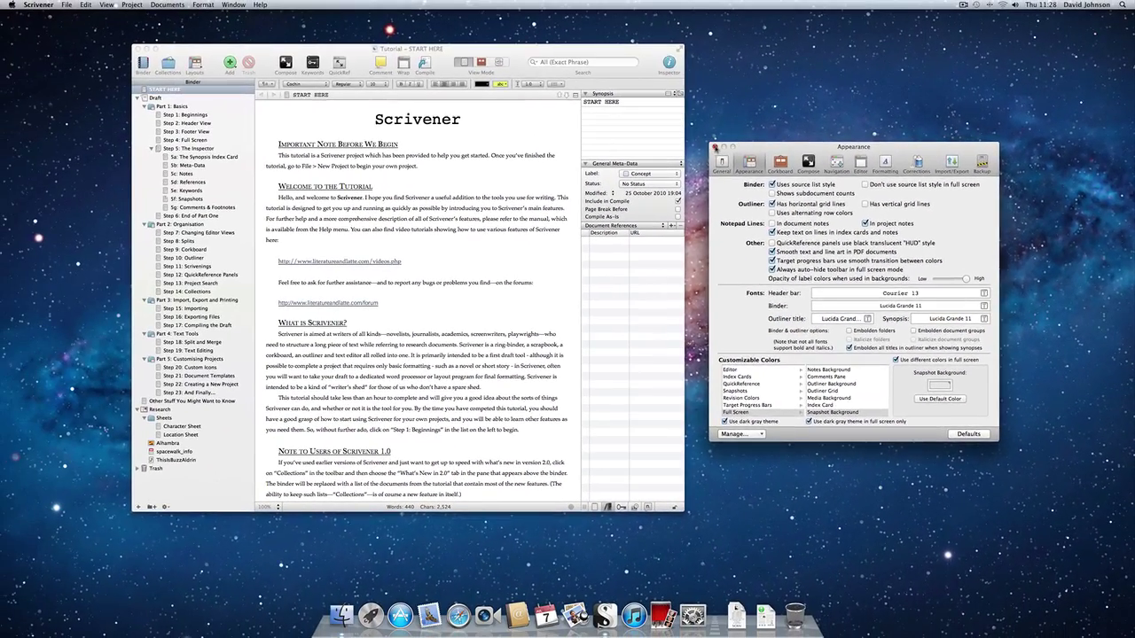
pyautogui.click(621, 108)
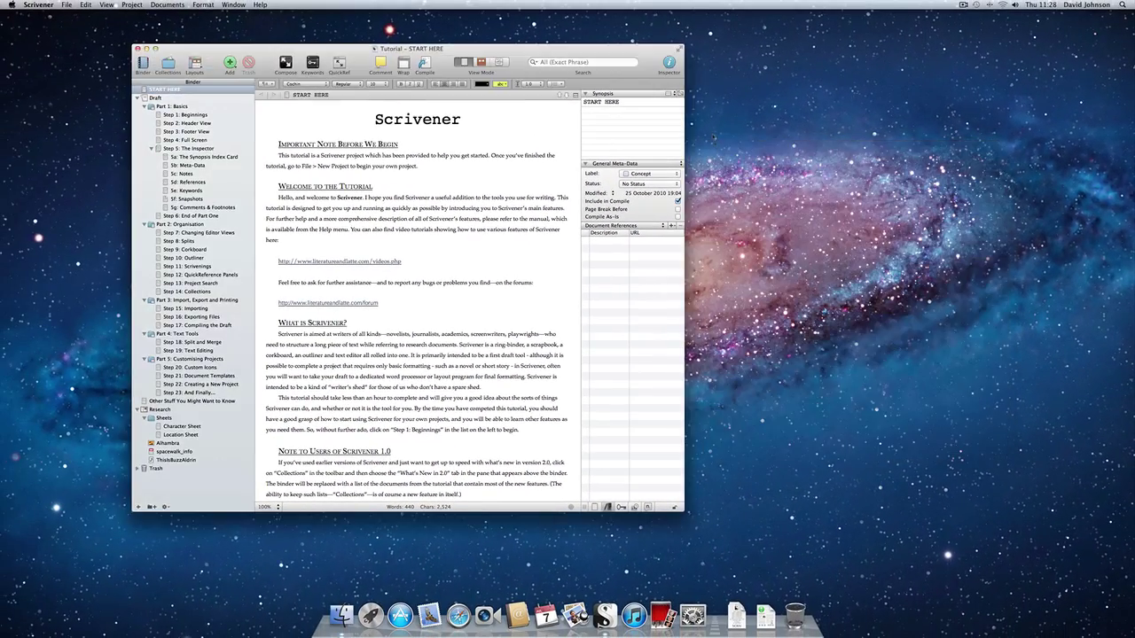
pyautogui.click(678, 51)
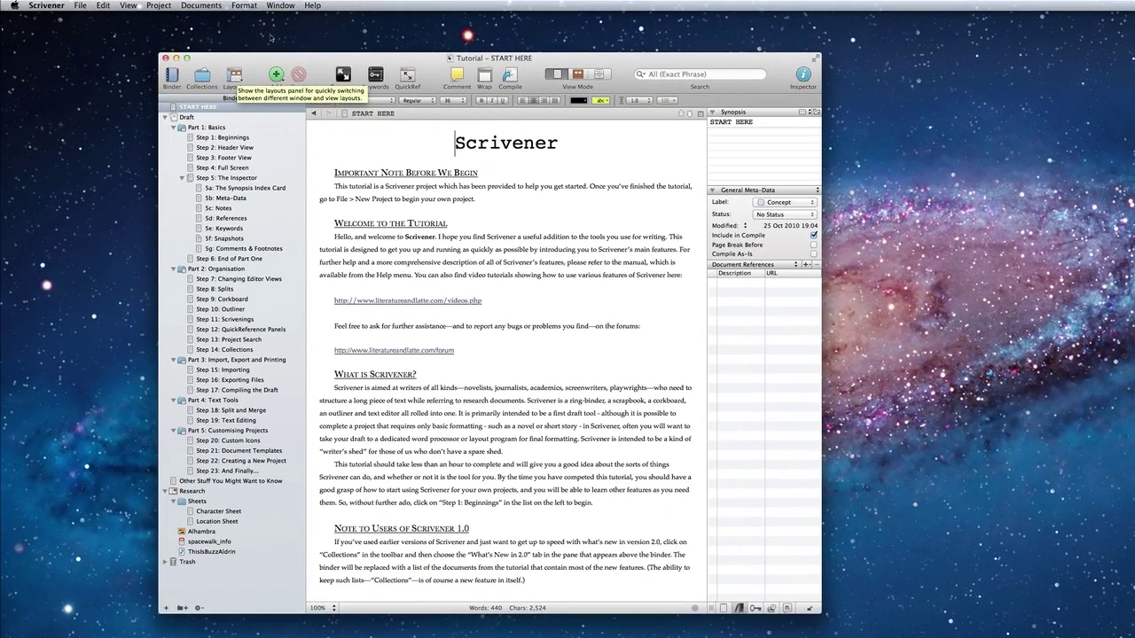
# Hide the inspector in the Tutorial project and save the window set-up as a layout named Binder and Editor.
pyautogui.click(280, 6)
pyautogui.moveTo(368, 58)
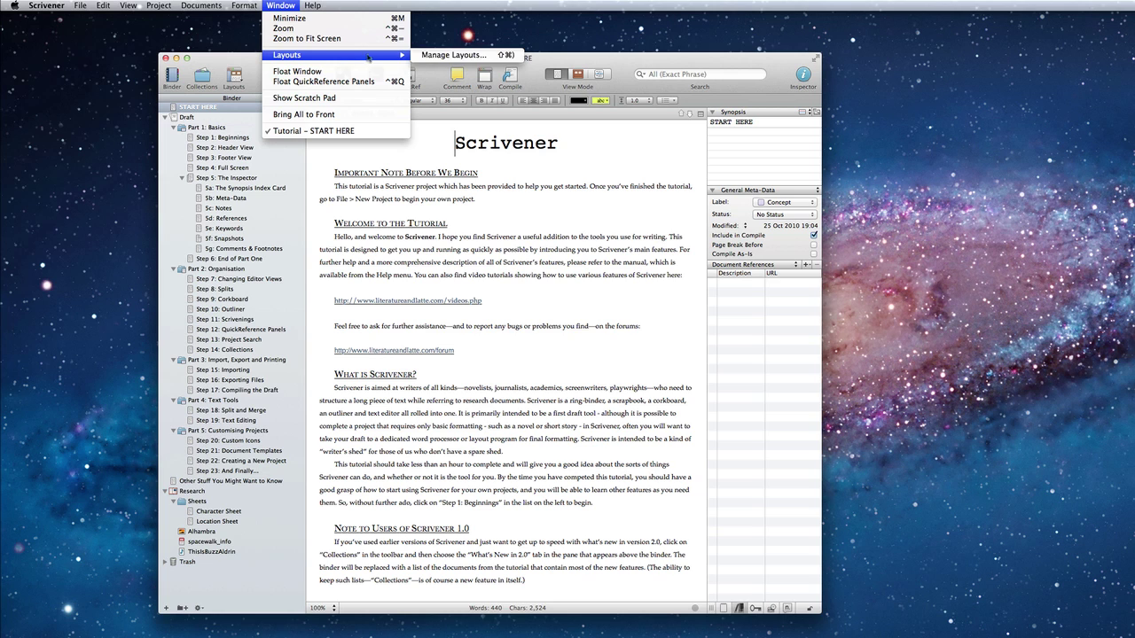
pyautogui.click(484, 58)
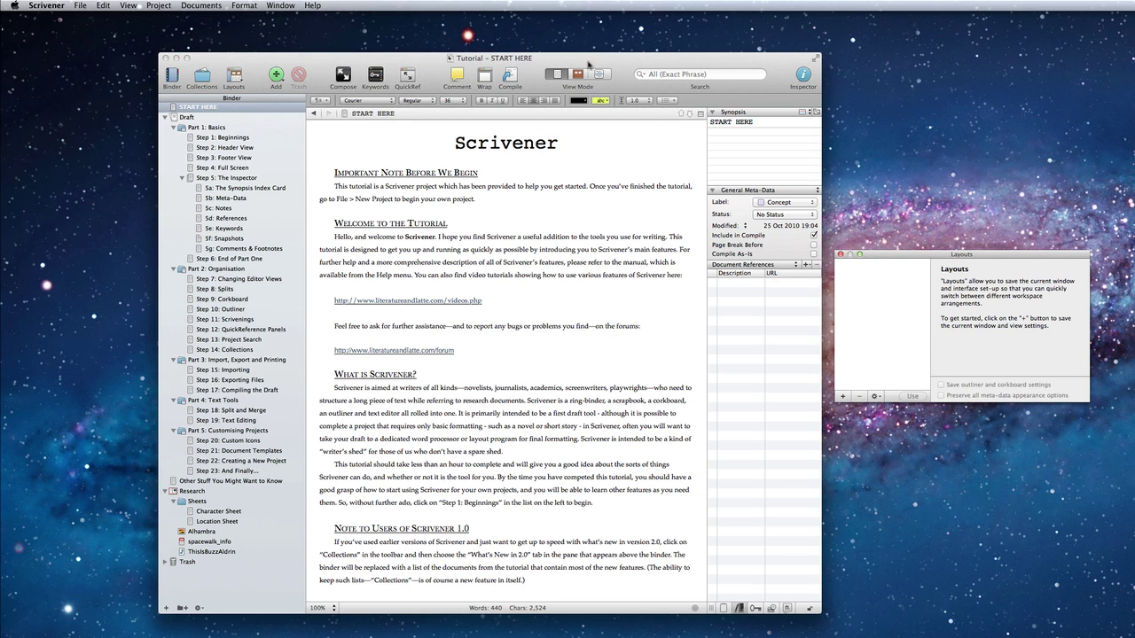
pyautogui.click(803, 77)
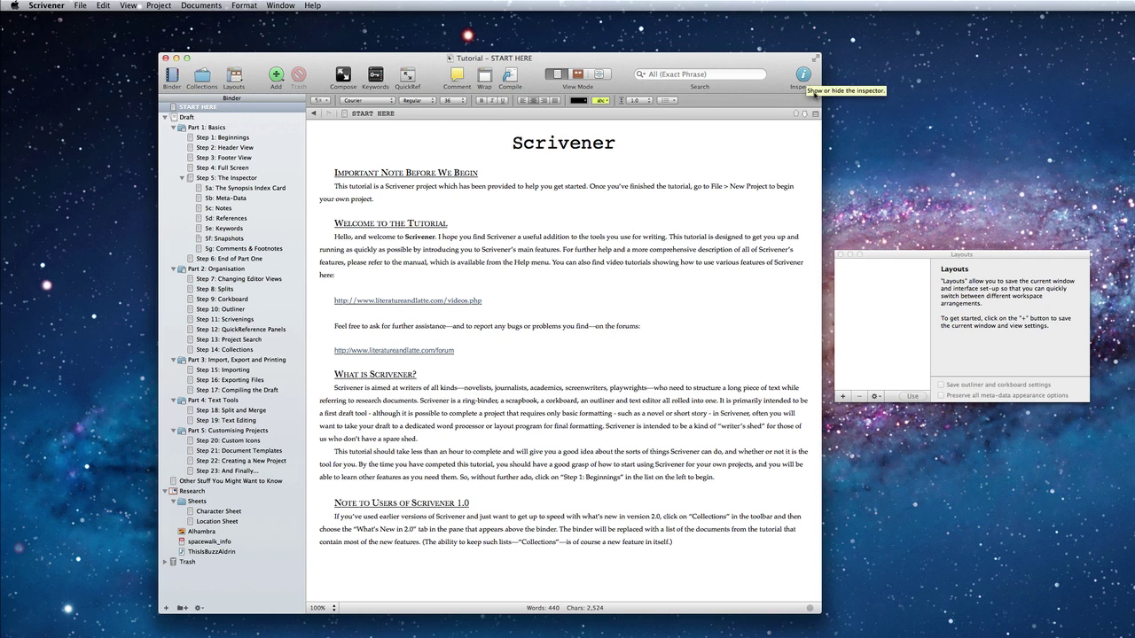
pyautogui.click(843, 397)
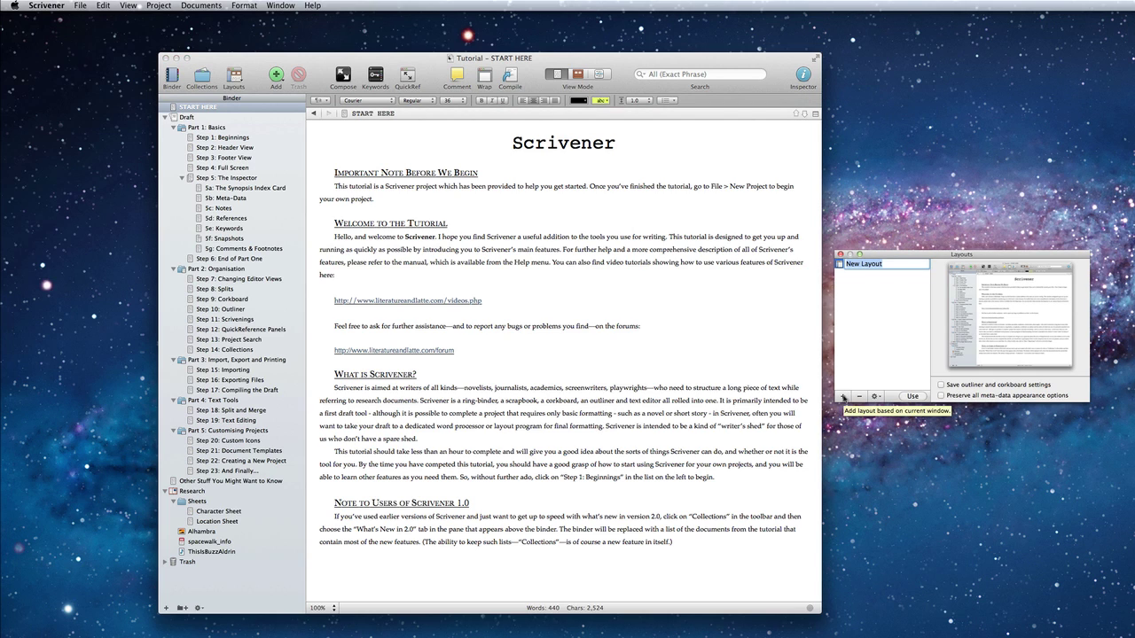
pyautogui.write('Binder and Editor')
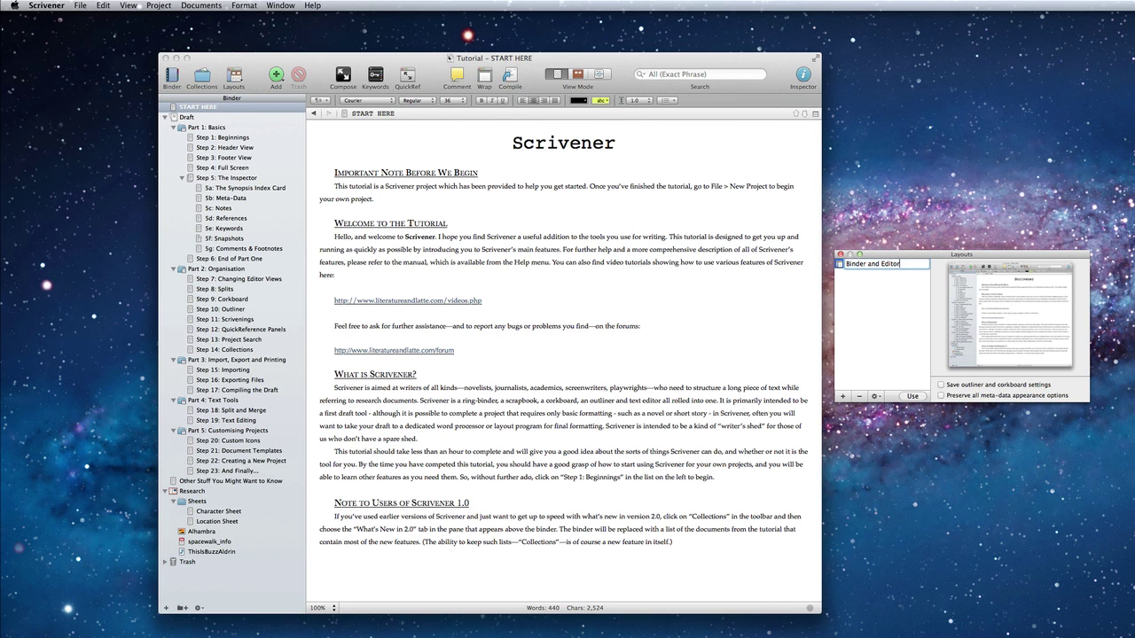
pyautogui.press('Return')
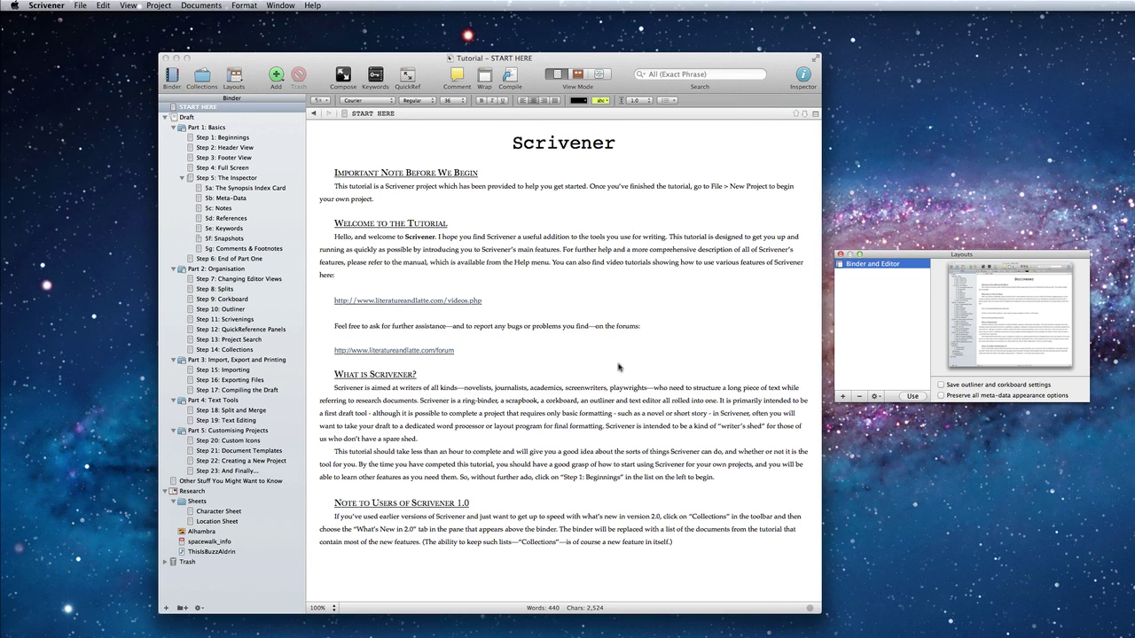
# Open the recent project The Brothers Karamazov.scriv and apply the Binder and Editor layout to it.
pyautogui.click(82, 7)
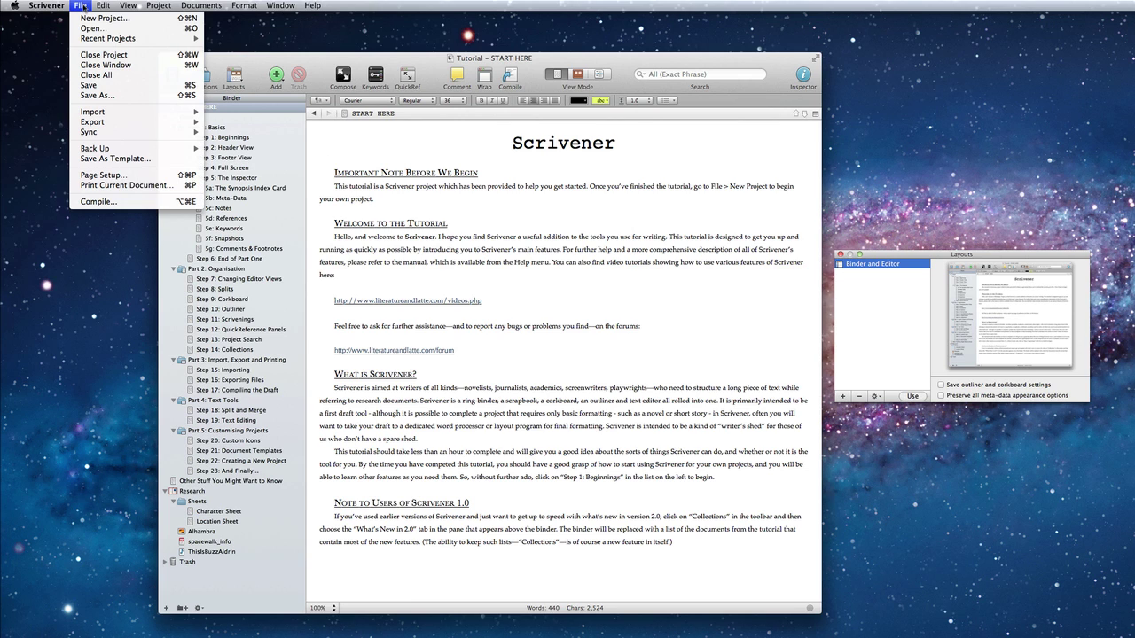
pyautogui.moveTo(151, 39)
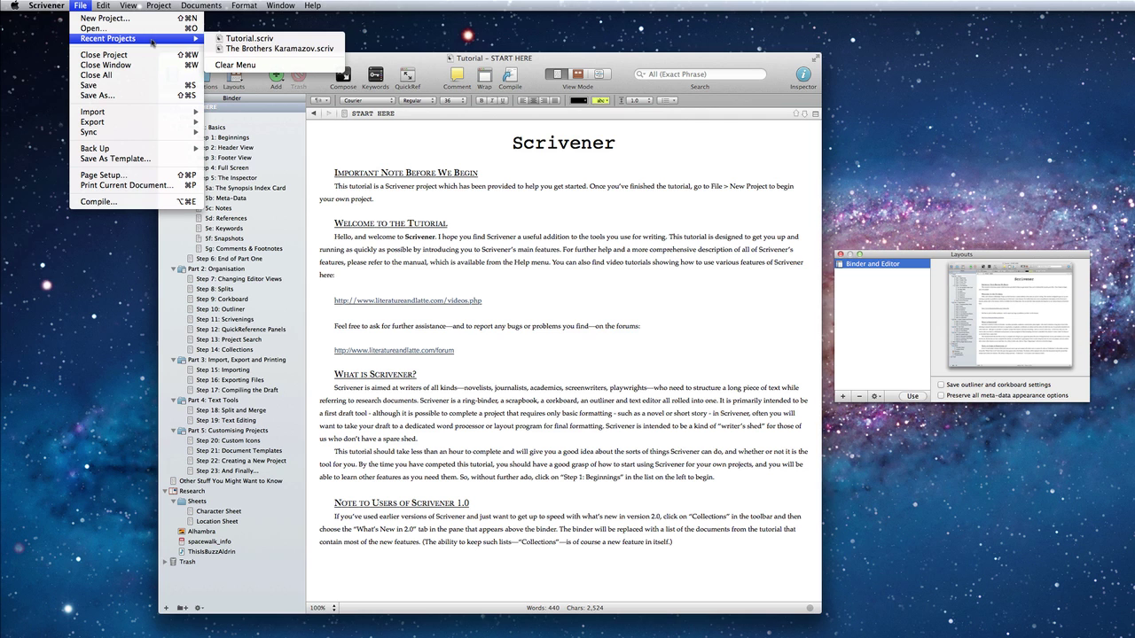
pyautogui.click(278, 49)
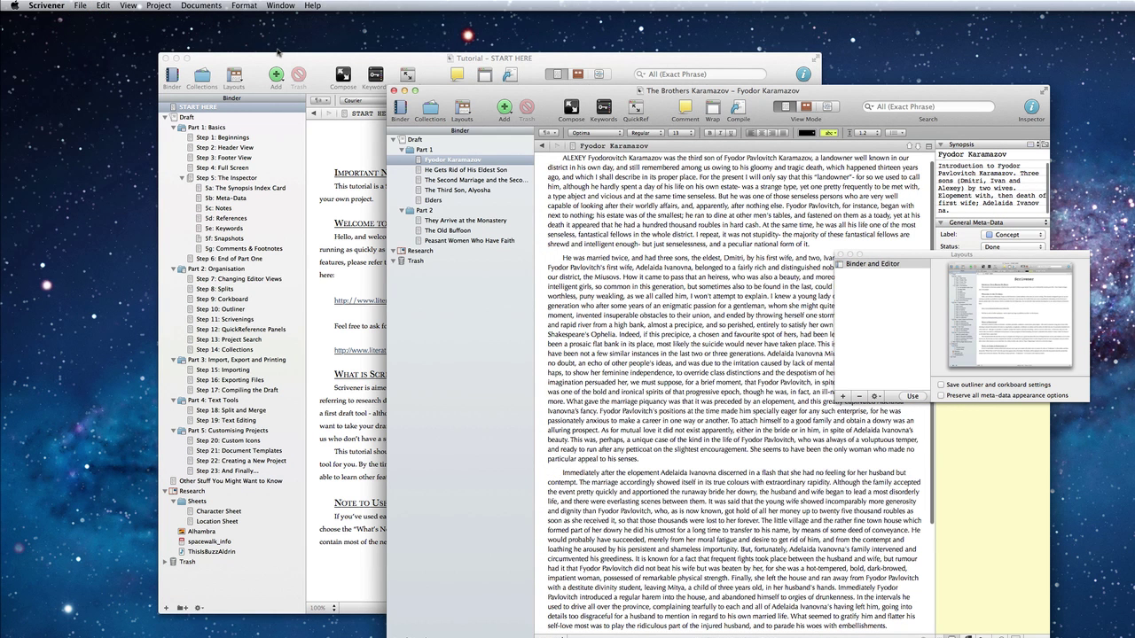
pyautogui.click(867, 265)
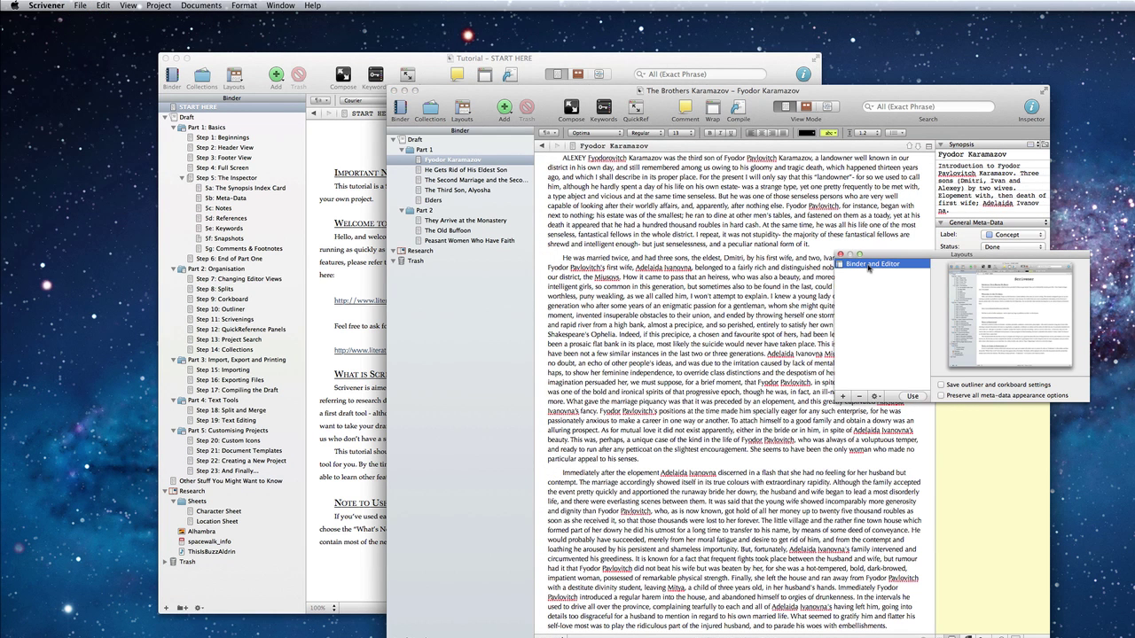
pyautogui.click(910, 395)
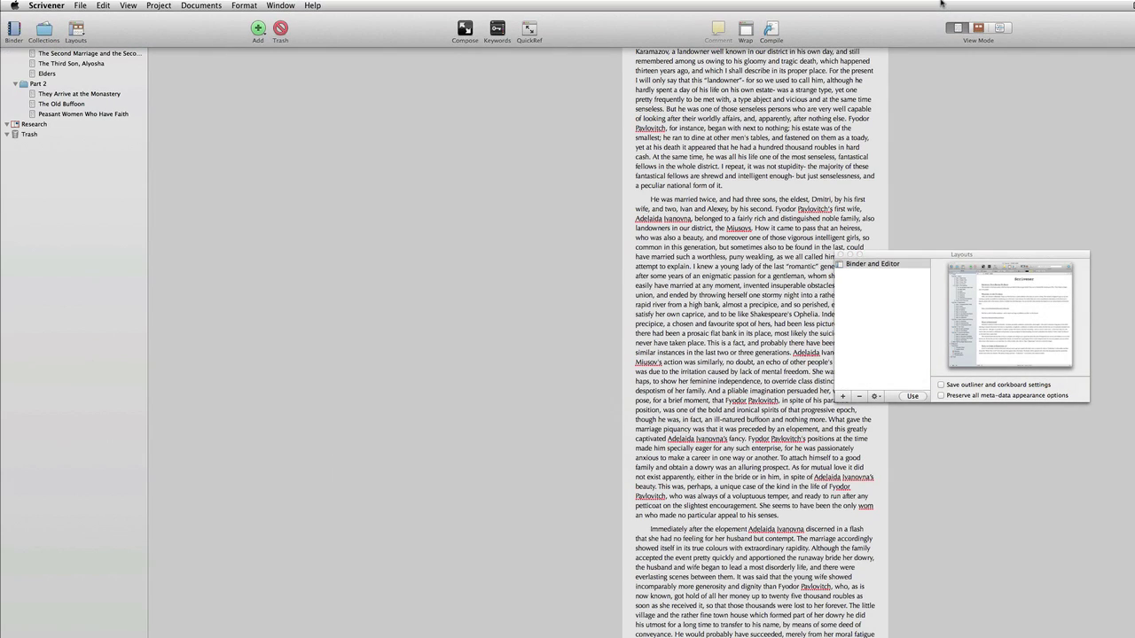
# Show the Part 1 folder on the corkboard in full screen and save that set-up as a layout named Corkboard.
pyautogui.click(978, 28)
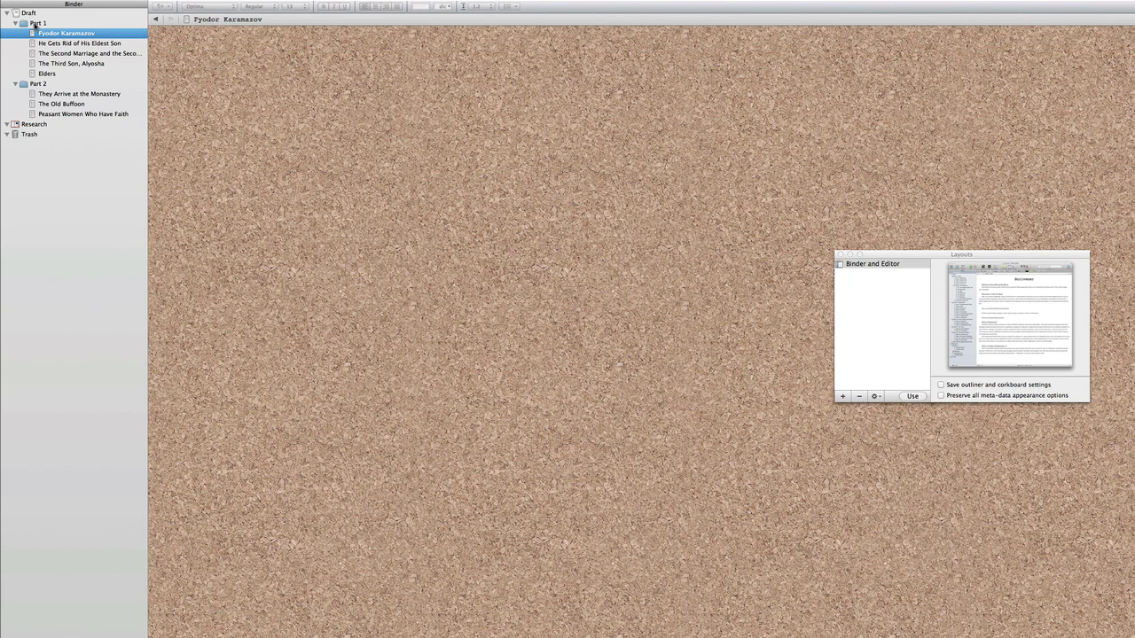
pyautogui.click(36, 23)
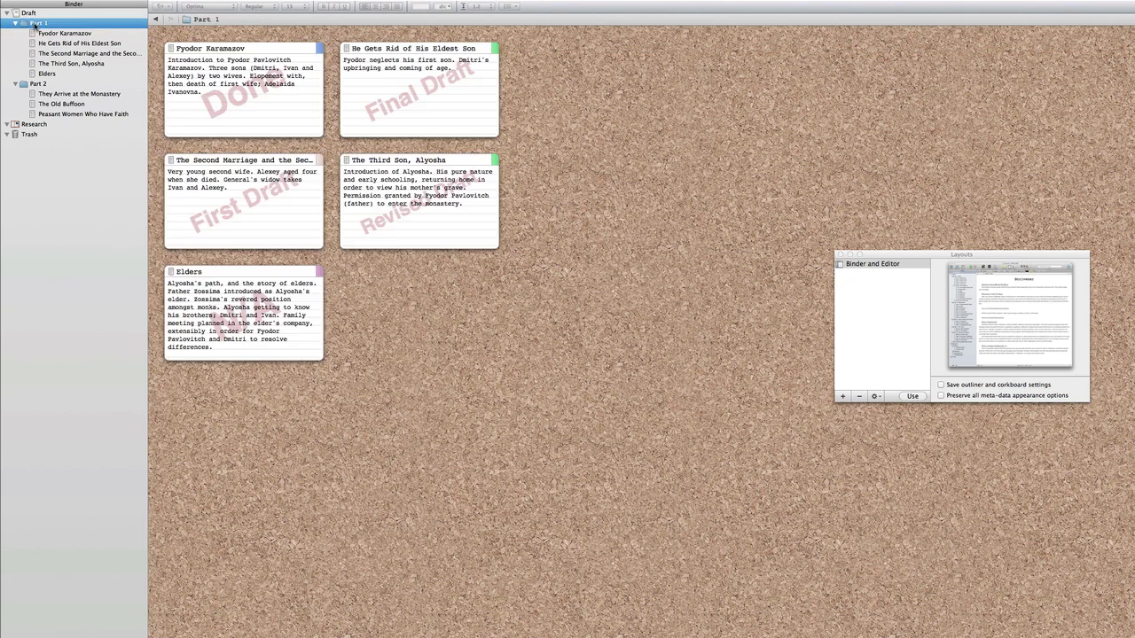
pyautogui.click(842, 397)
pyautogui.write('Corkboard')
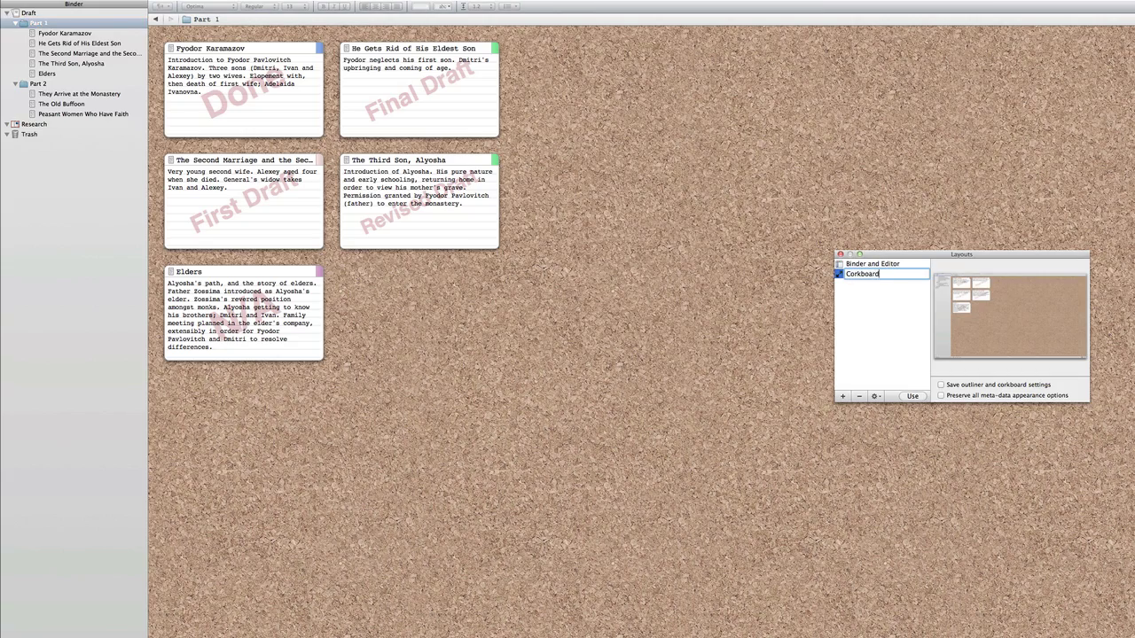
pyautogui.press('Return')
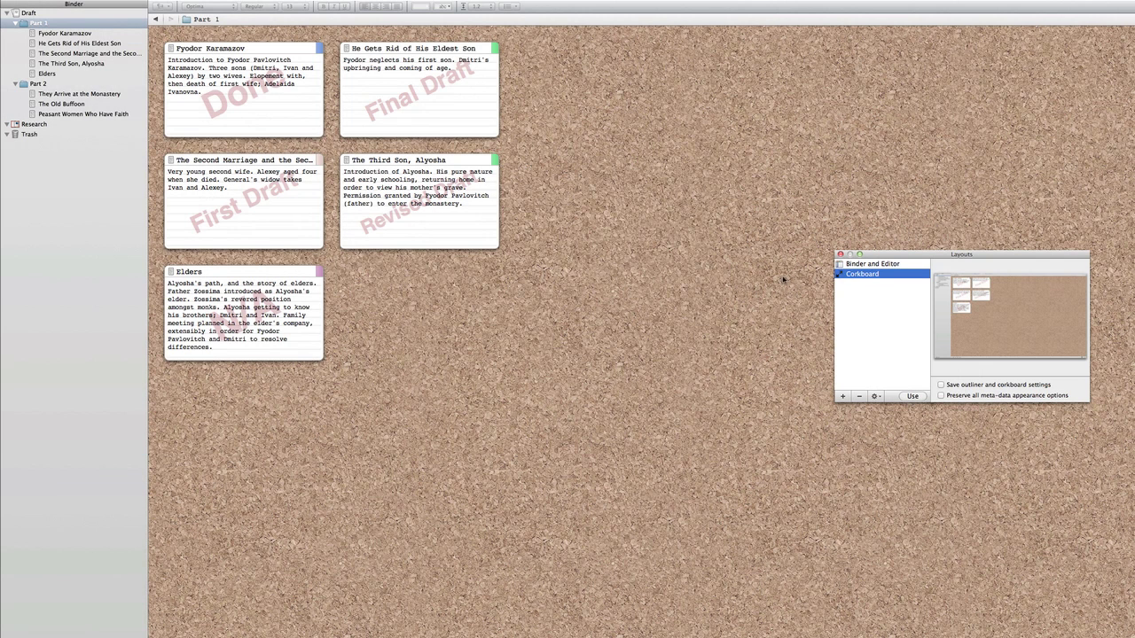
# Apply the Corkboard layout to the recent project Tutorial.scriv and display the index cards of Part 1: Basics.
pyautogui.moveTo(131, 4)
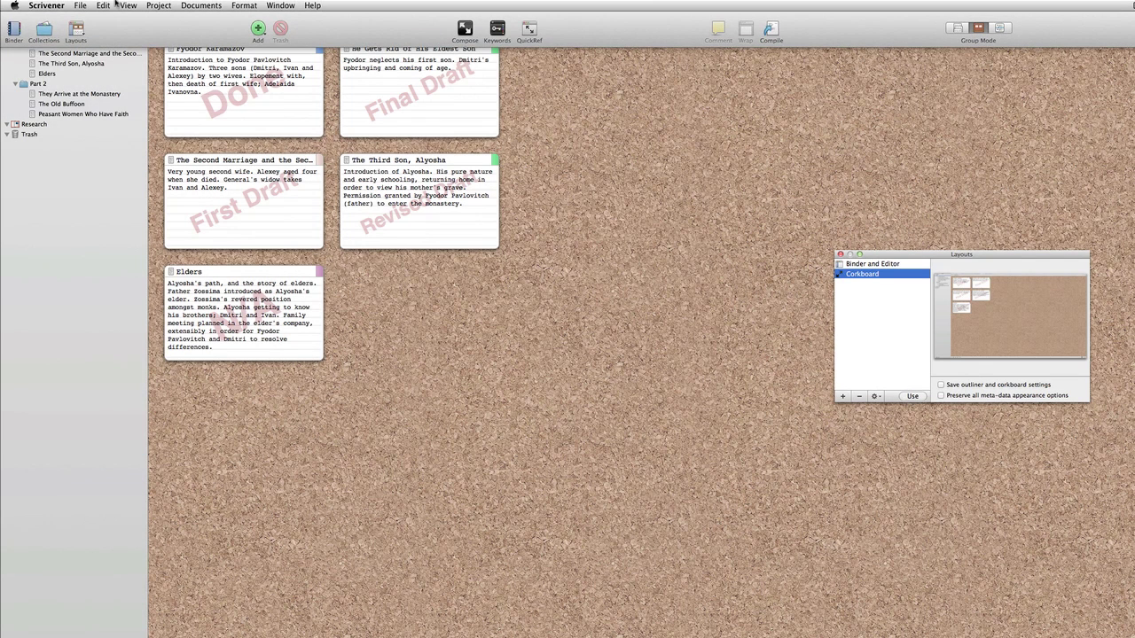
pyautogui.click(83, 7)
pyautogui.moveTo(131, 39)
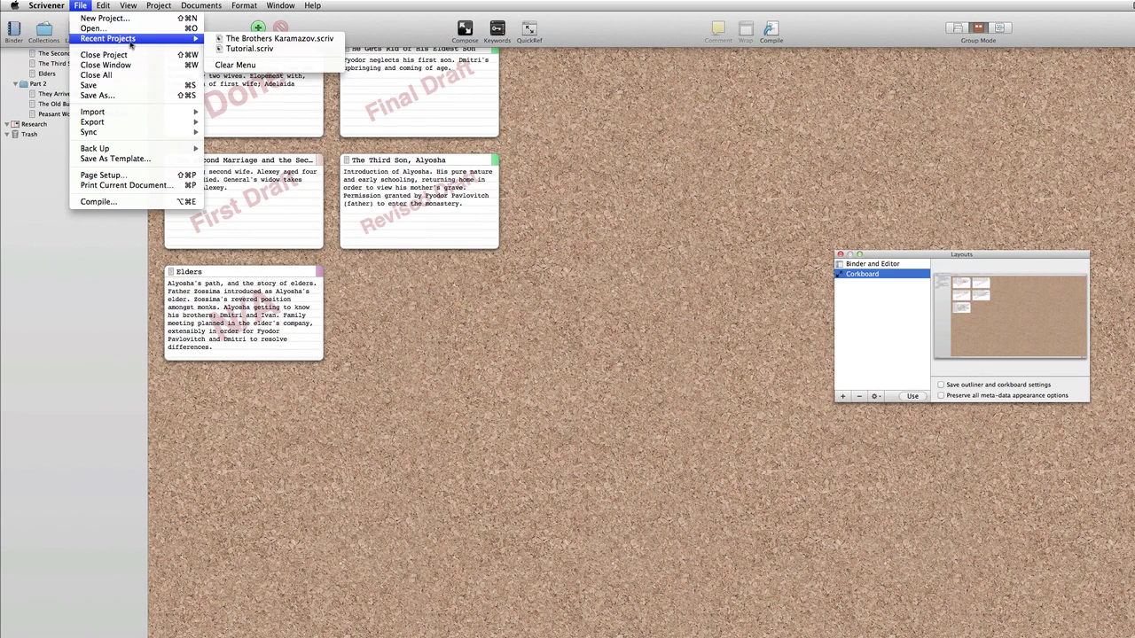
pyautogui.click(255, 51)
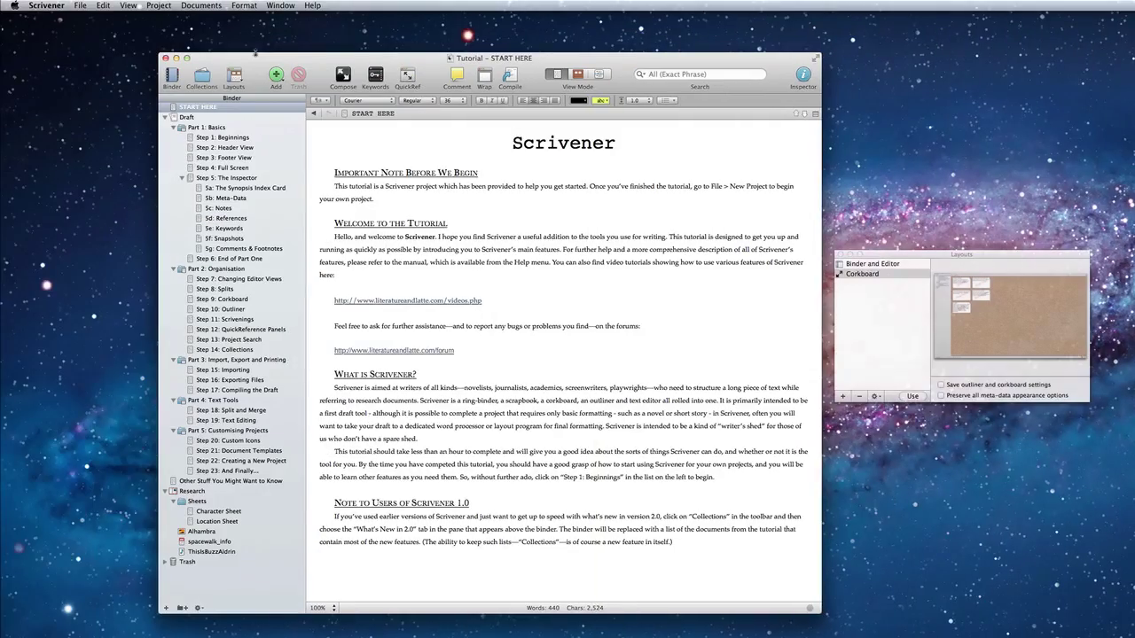
pyautogui.click(846, 273)
pyautogui.click(913, 396)
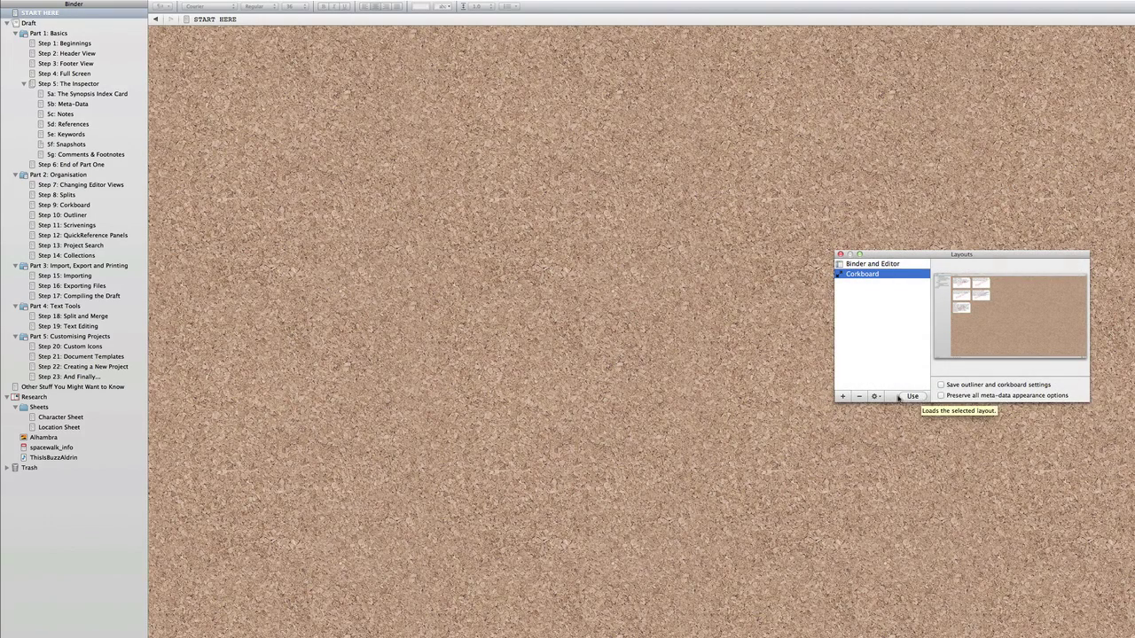
pyautogui.click(64, 35)
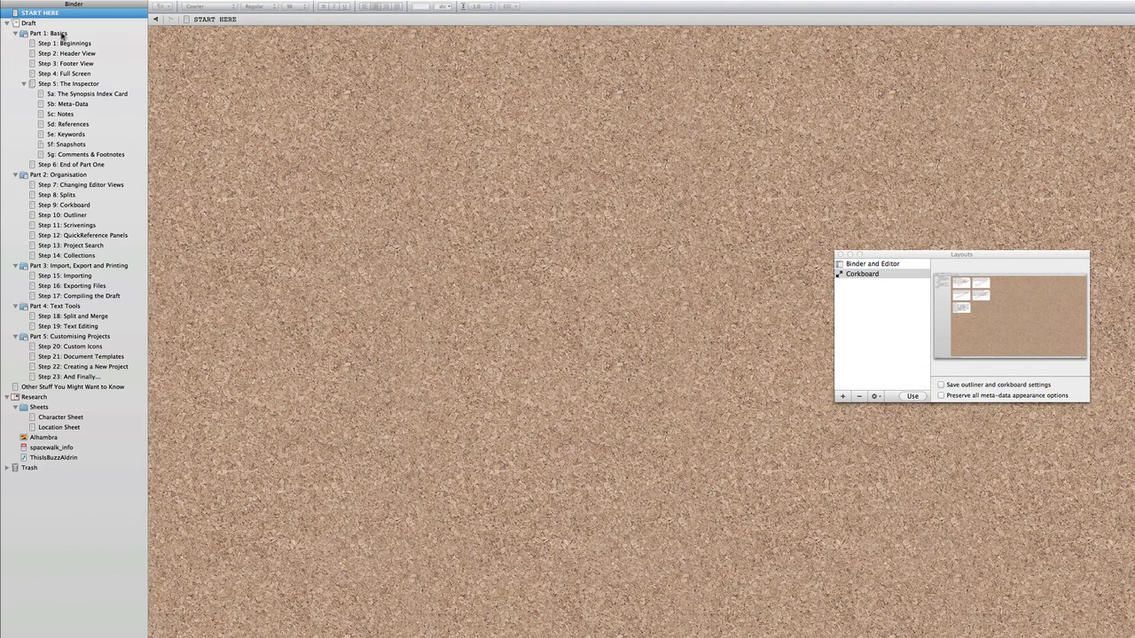
pyautogui.click(64, 35)
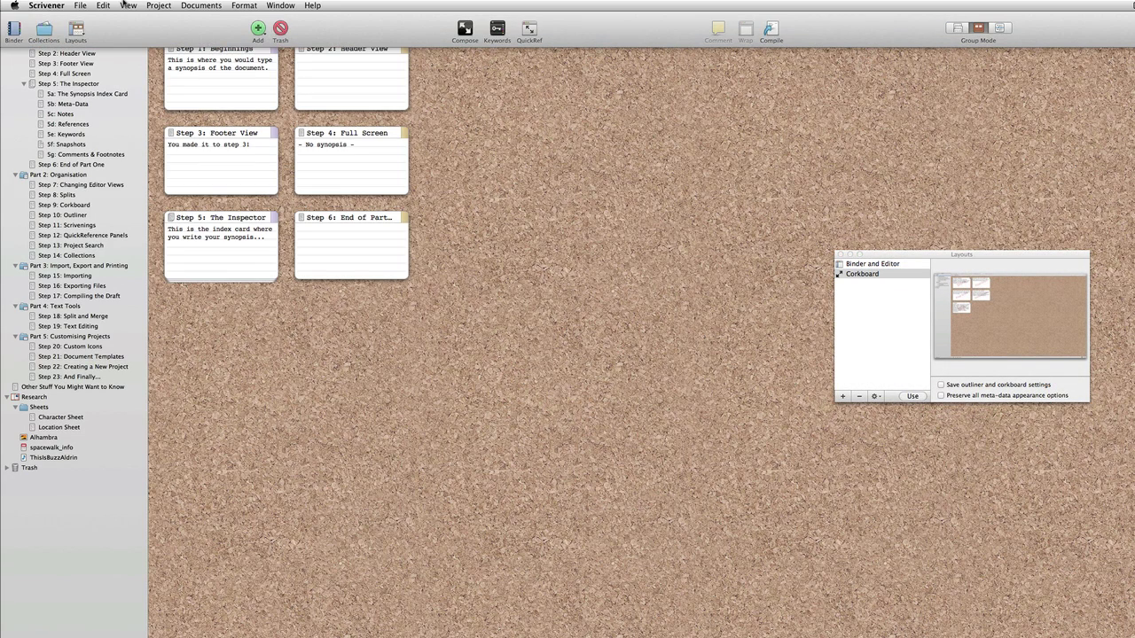
# Exit full screen in the Tutorial project and open the START HERE document.
pyautogui.click(129, 7)
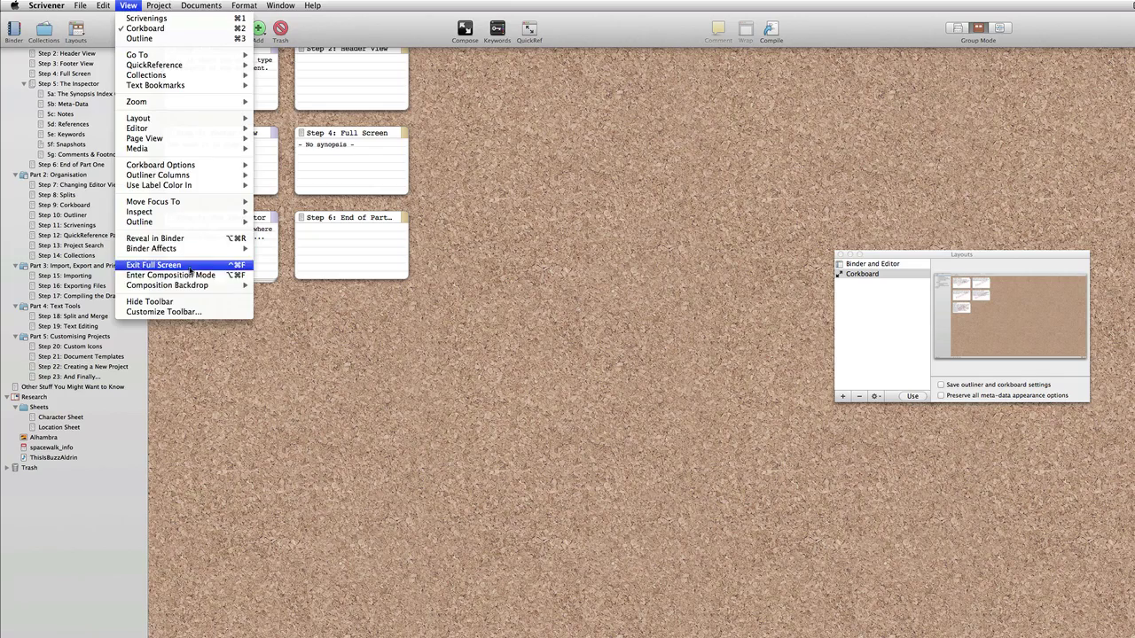
pyautogui.click(187, 265)
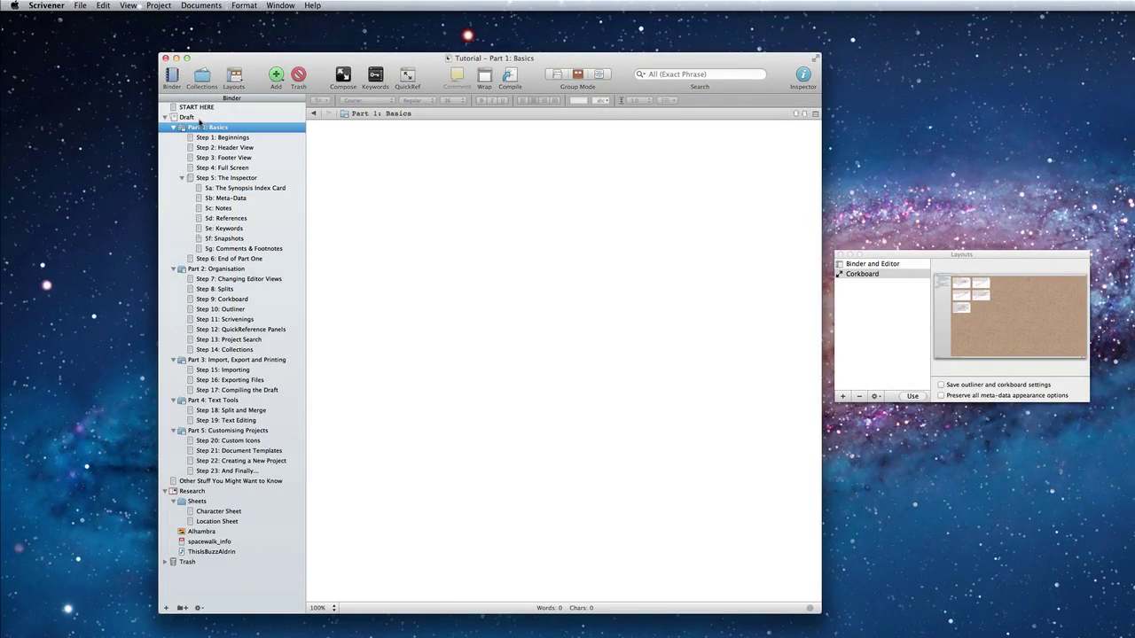
pyautogui.click(208, 107)
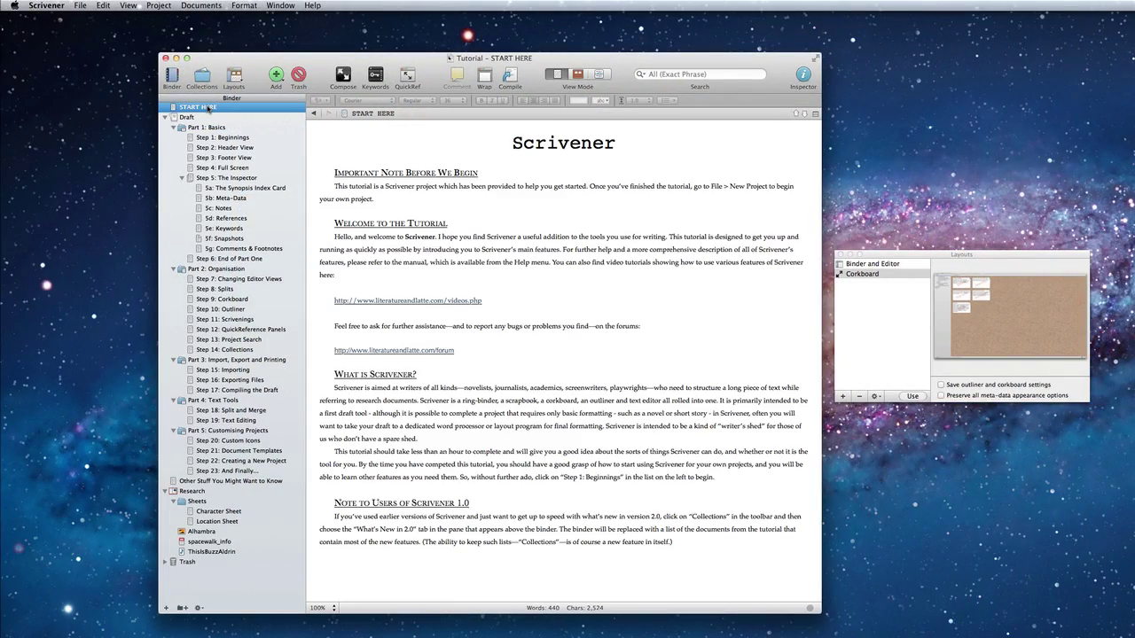